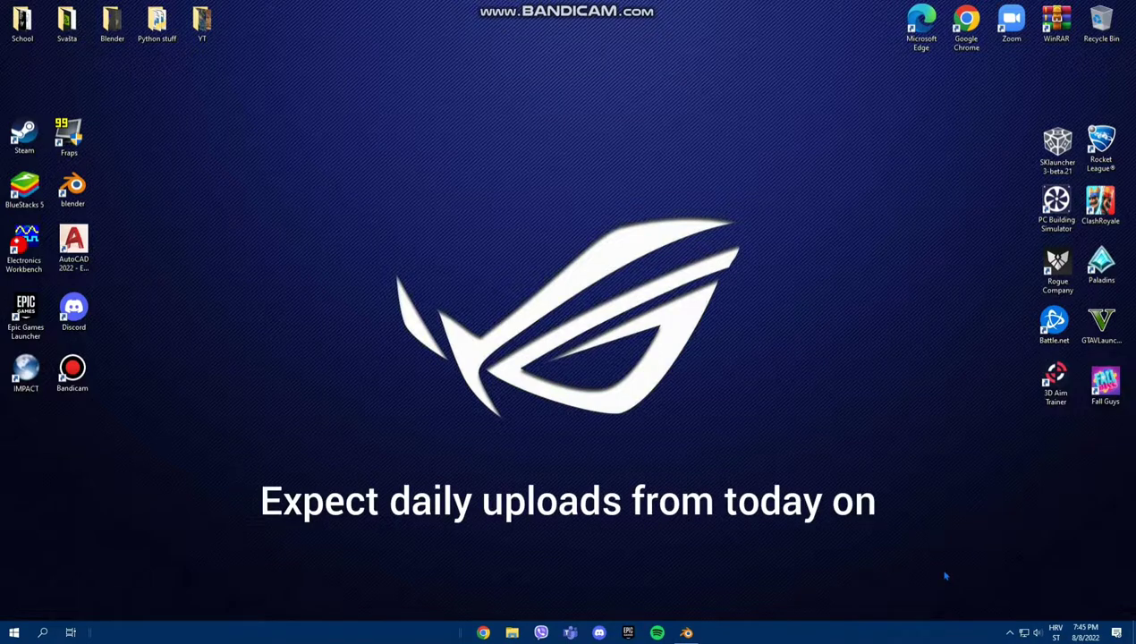
# Switch to Blender and scale the cube into a flat slab, about 2.920 on X, 4.769 on Y and 0.660 on Z.
pyautogui.click(686, 632)
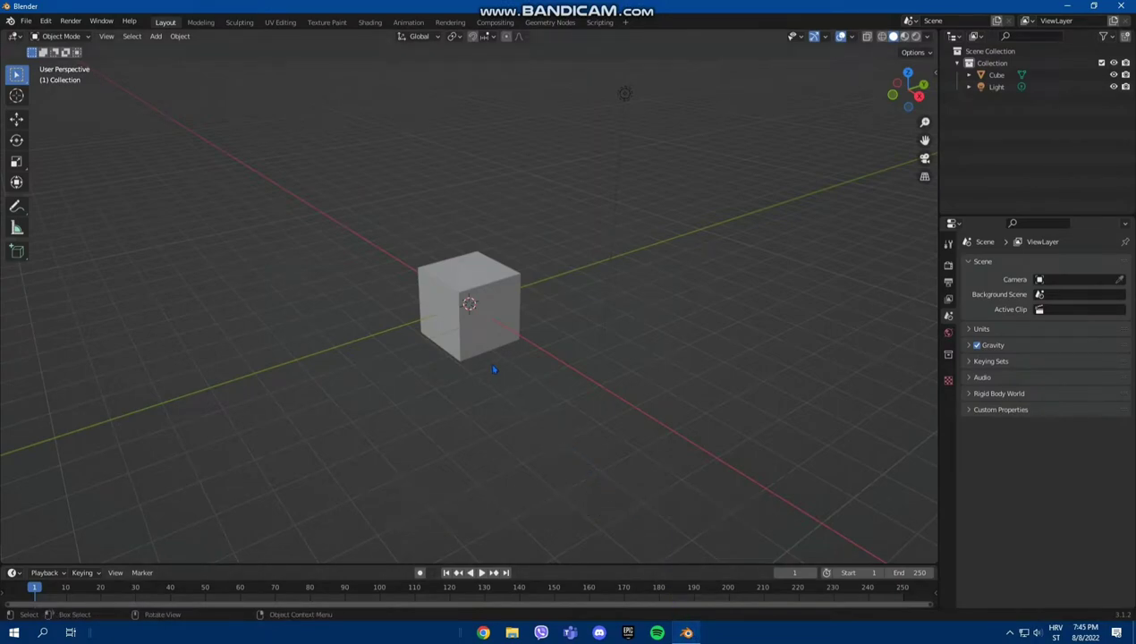
pyautogui.click(454, 338)
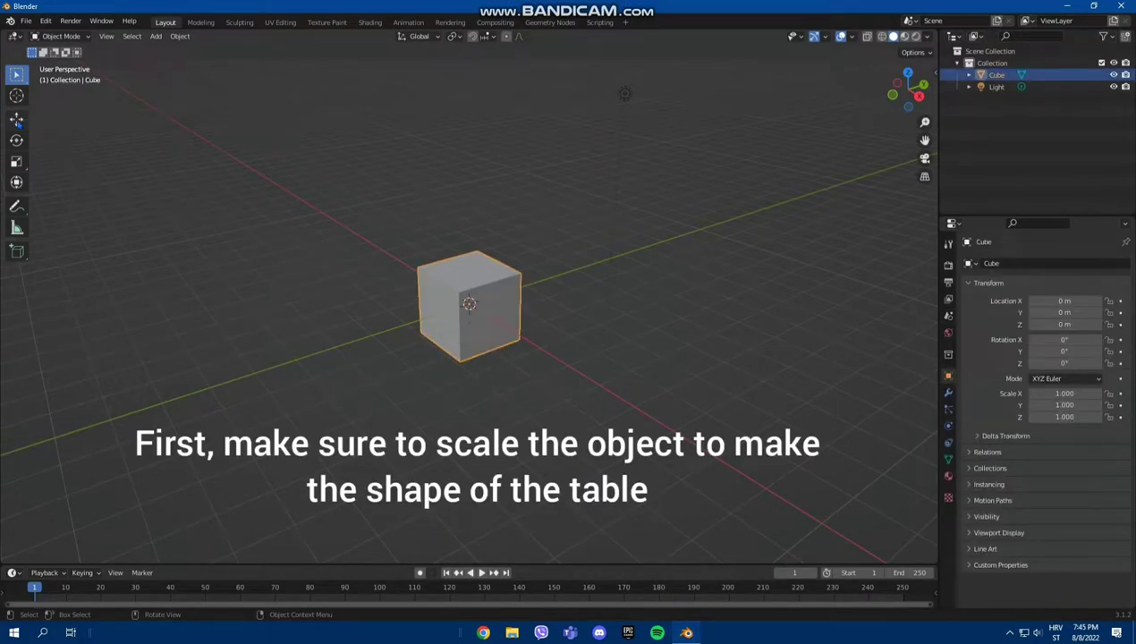
pyautogui.click(16, 118)
pyautogui.click(16, 161)
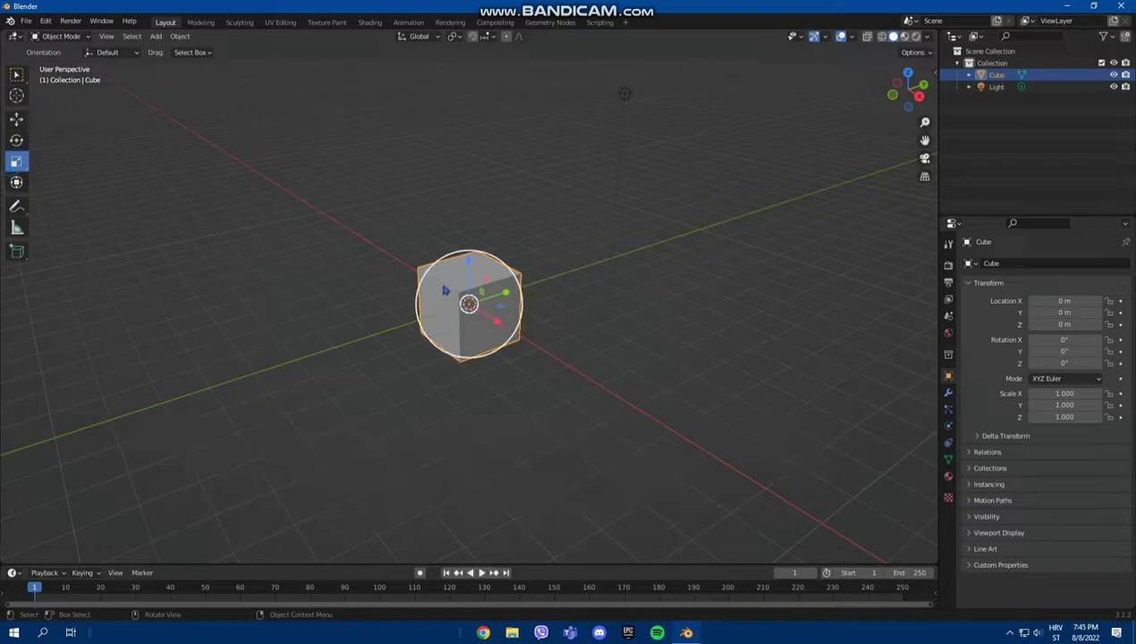
pyautogui.moveTo(464, 273); pyautogui.dragTo(539, 272)
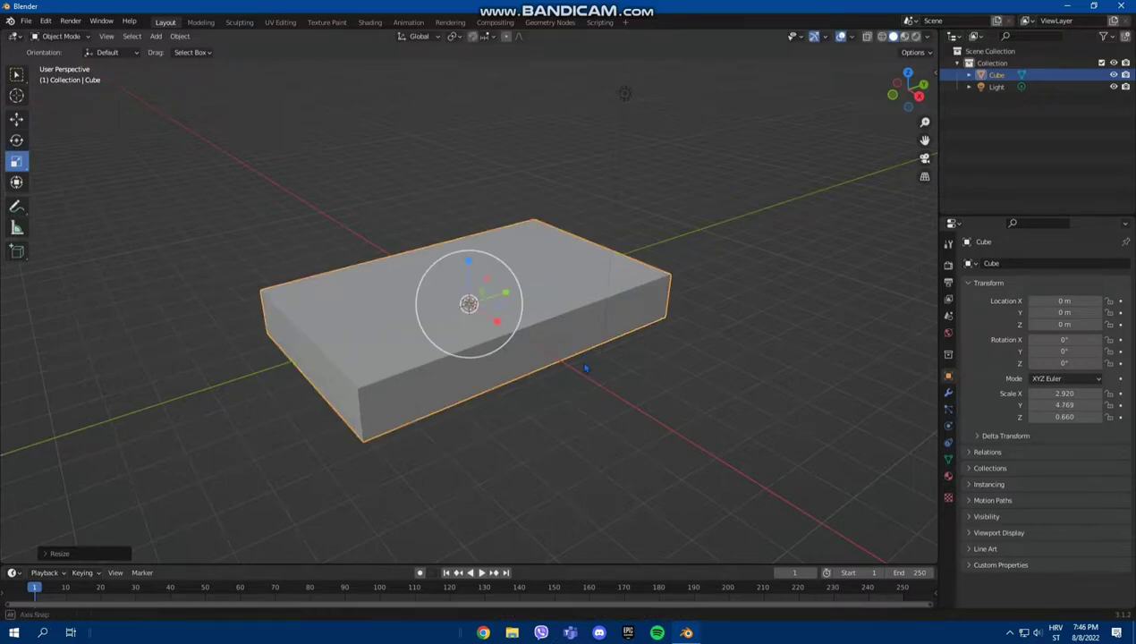
# Refine the slab's thickness to a Z scale of about 0.479 and deselect it.
pyautogui.moveTo(539, 272); pyautogui.dragTo(623, 384, button='middle')
pyautogui.moveTo(470, 274); pyautogui.dragTo(469, 276)
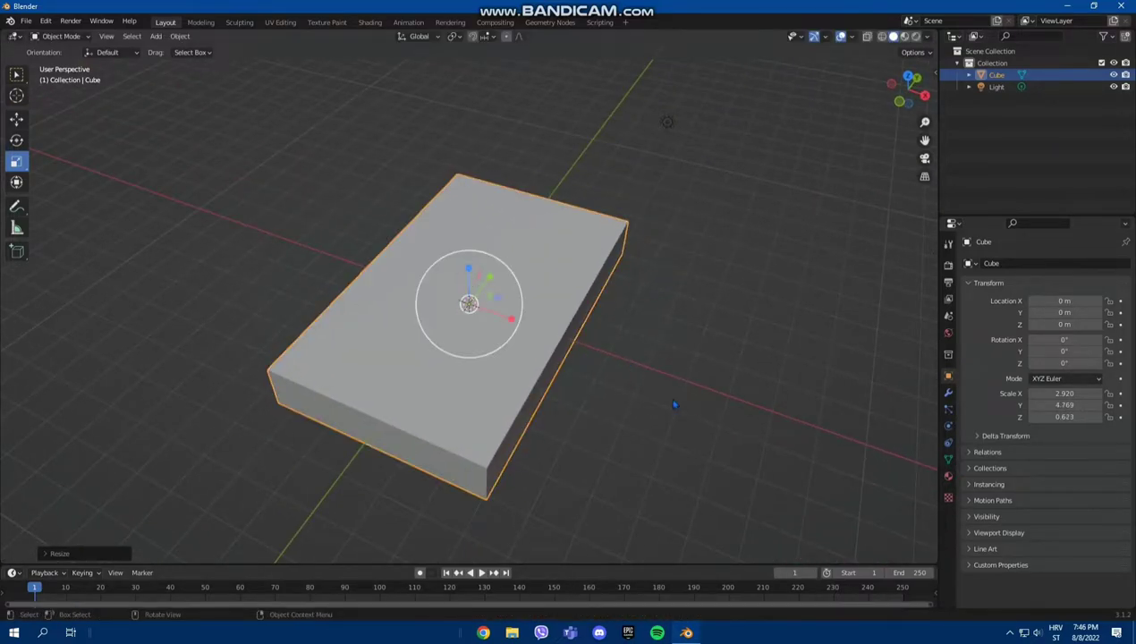
pyautogui.moveTo(470, 276); pyautogui.dragTo(669, 355, button='middle')
pyautogui.moveTo(473, 257); pyautogui.dragTo(472, 243)
pyautogui.moveTo(472, 243); pyautogui.dragTo(659, 410, button='middle')
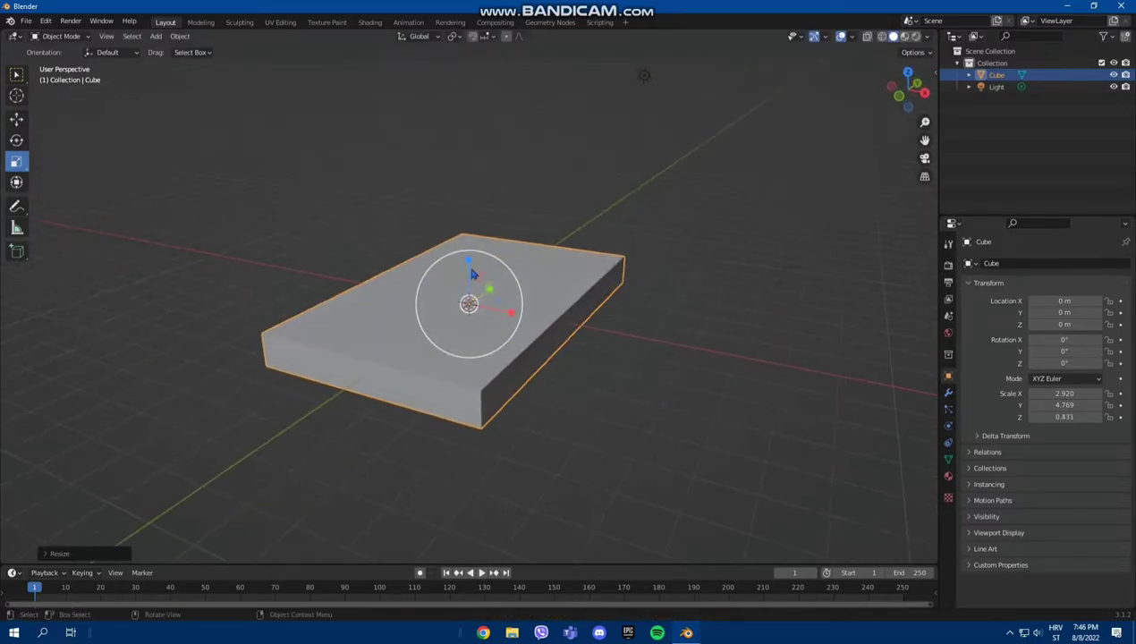
pyautogui.moveTo(469, 261); pyautogui.dragTo(466, 249)
pyautogui.click(697, 441)
pyautogui.moveTo(698, 442); pyautogui.dragTo(648, 431, button='middle')
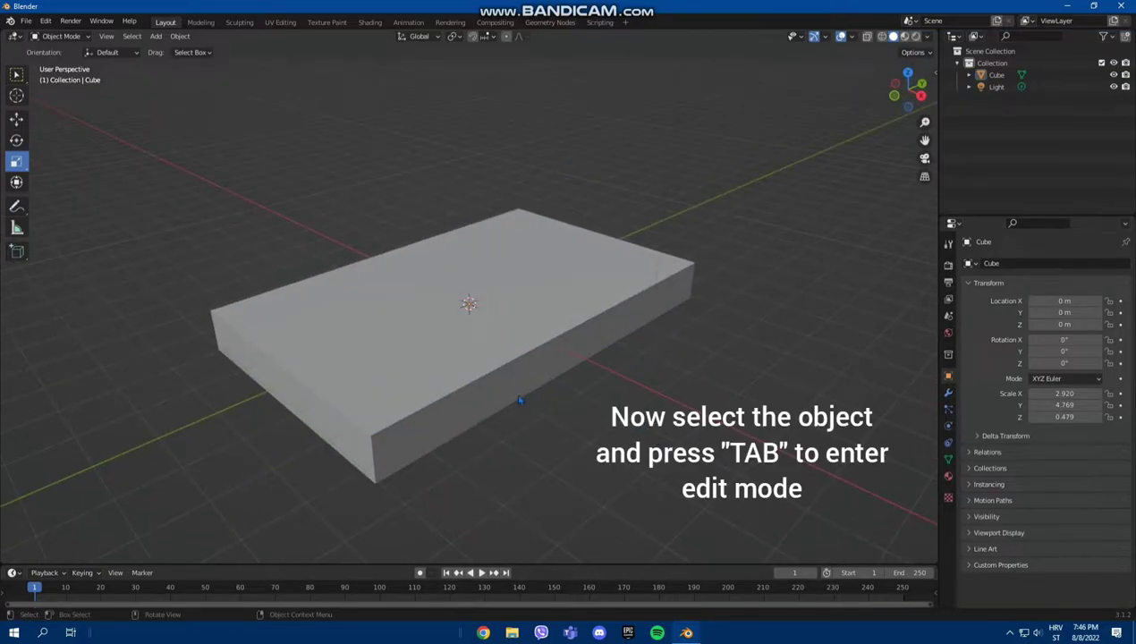
# Enter Edit Mode on the slab and add a crosswise loop cut close to its near short end.
pyautogui.click(491, 346)
pyautogui.press('Tab')
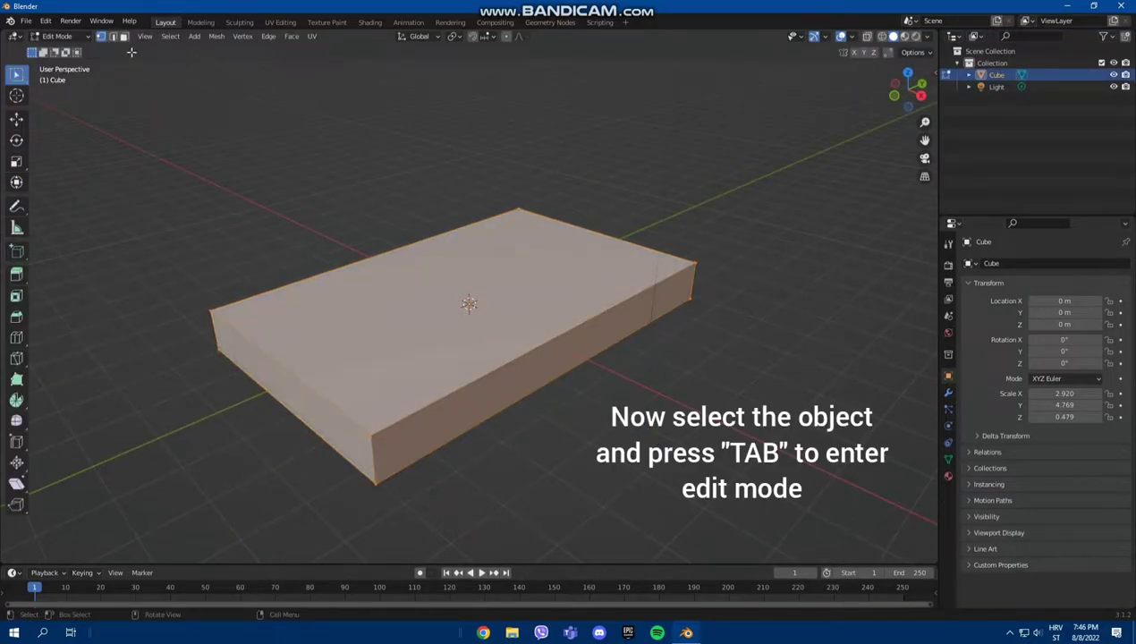
pyautogui.click(125, 38)
pyautogui.moveTo(203, 173); pyautogui.dragTo(236, 197, button='middle')
pyautogui.hotkey('alt', 'a')
pyautogui.hotkey('ctrl', 'r')
pyautogui.click(438, 204)
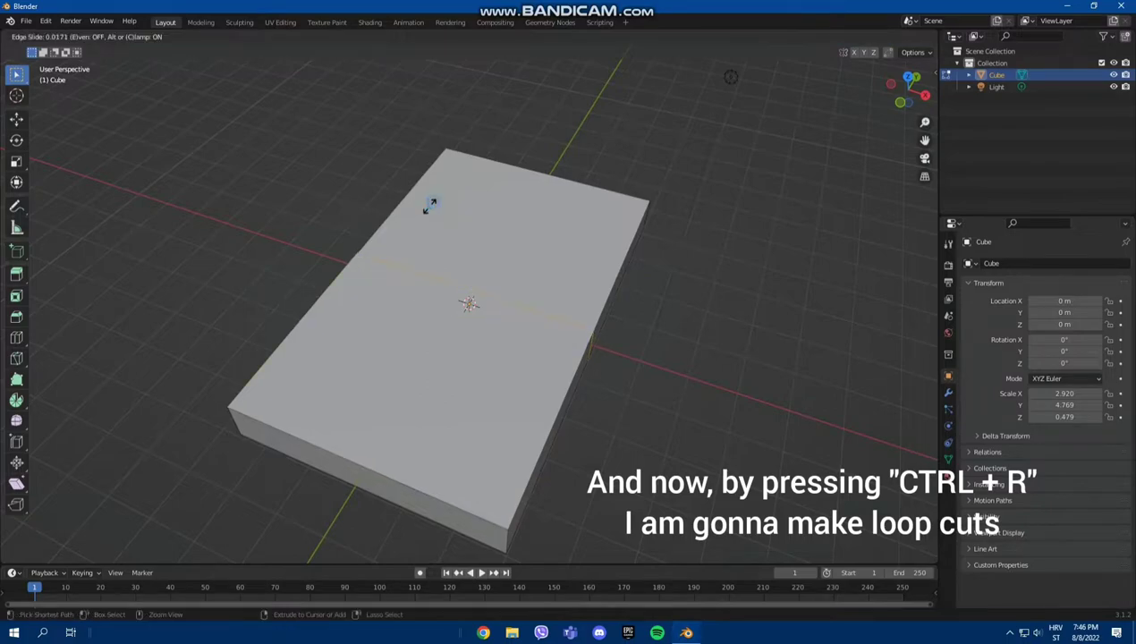
pyautogui.click(327, 320)
pyautogui.moveTo(327, 320); pyautogui.dragTo(588, 362, button='middle')
# Add a second crosswise loop cut close to the slab's far short end.
pyautogui.hotkey('ctrl', 'r')
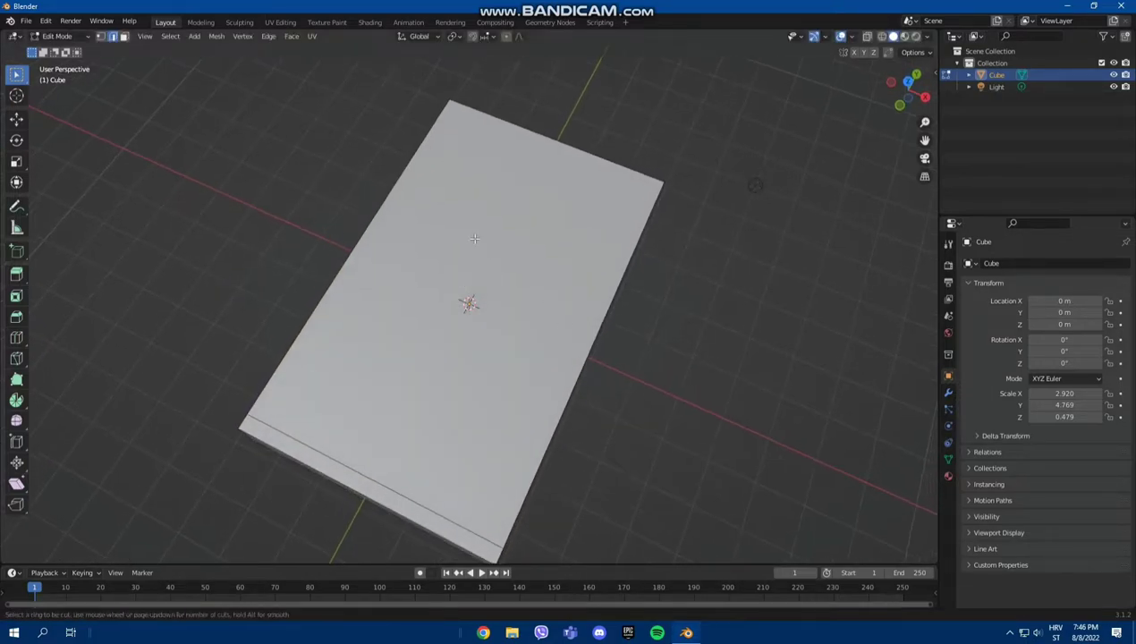
pyautogui.click(413, 190)
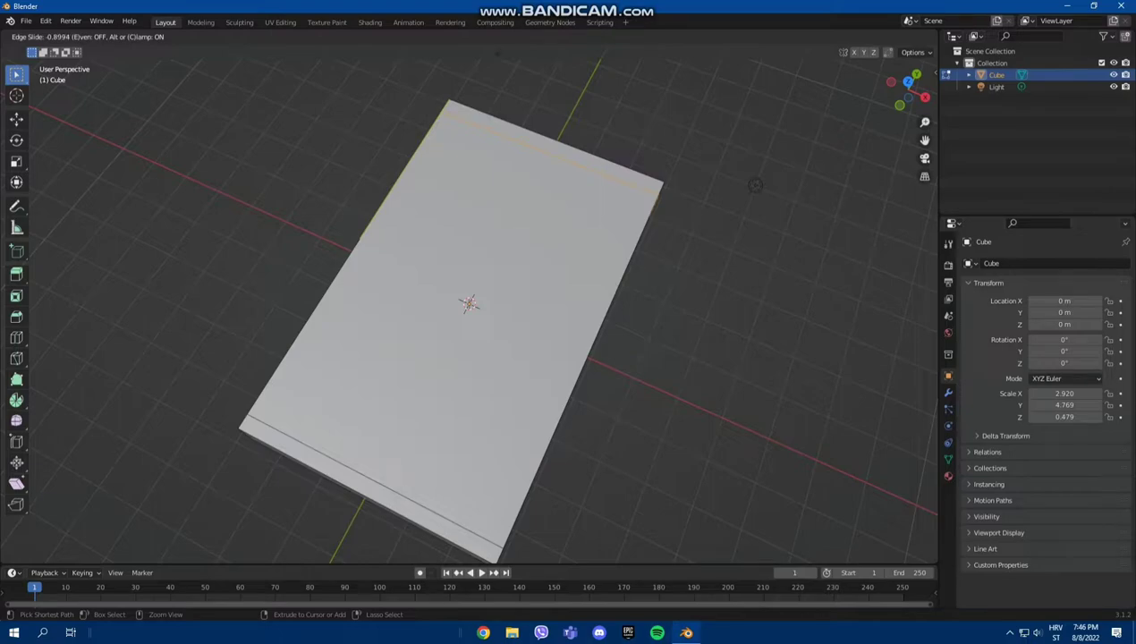
pyautogui.click(718, 214)
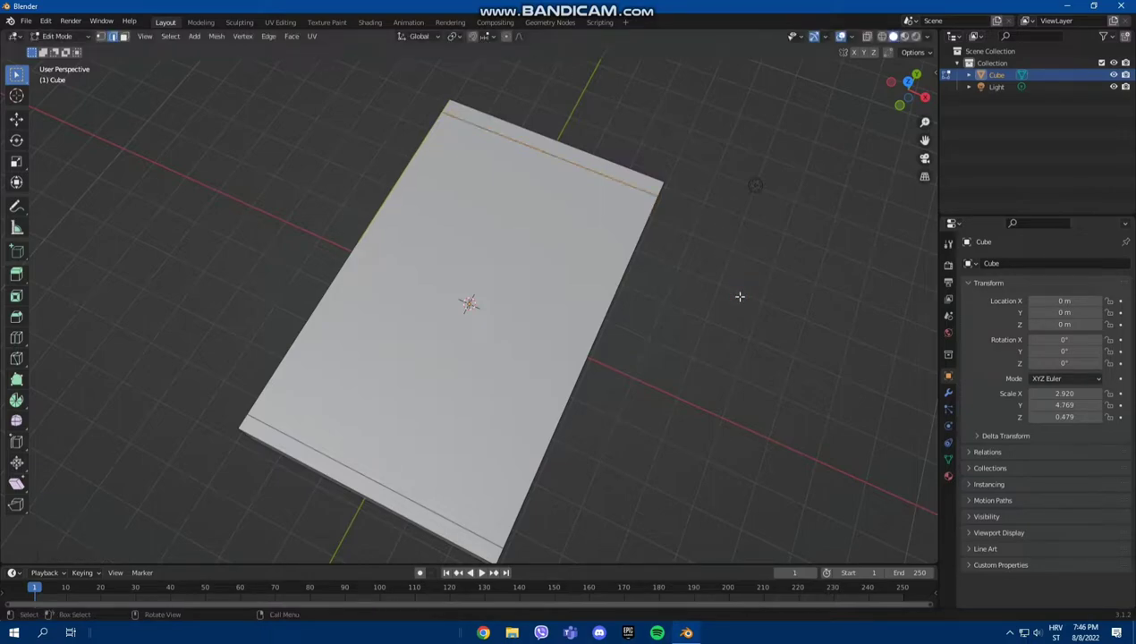
# Add two lengthwise loop cuts, one close to each long side of the slab.
pyautogui.hotkey('ctrl', 'r')
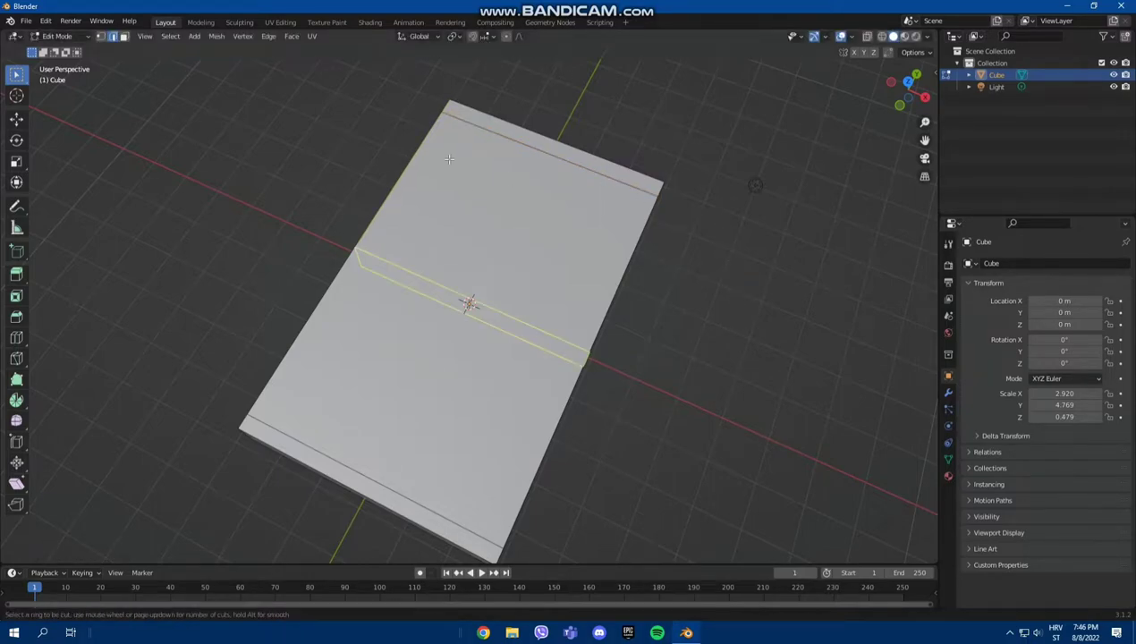
pyautogui.click(460, 155)
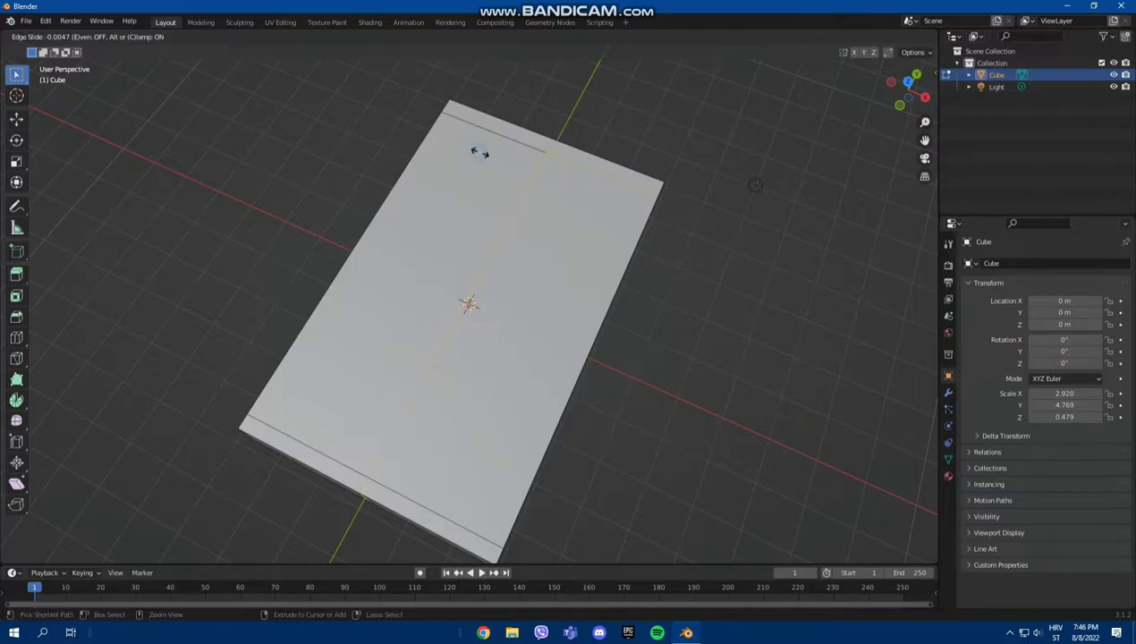
pyautogui.click(382, 116)
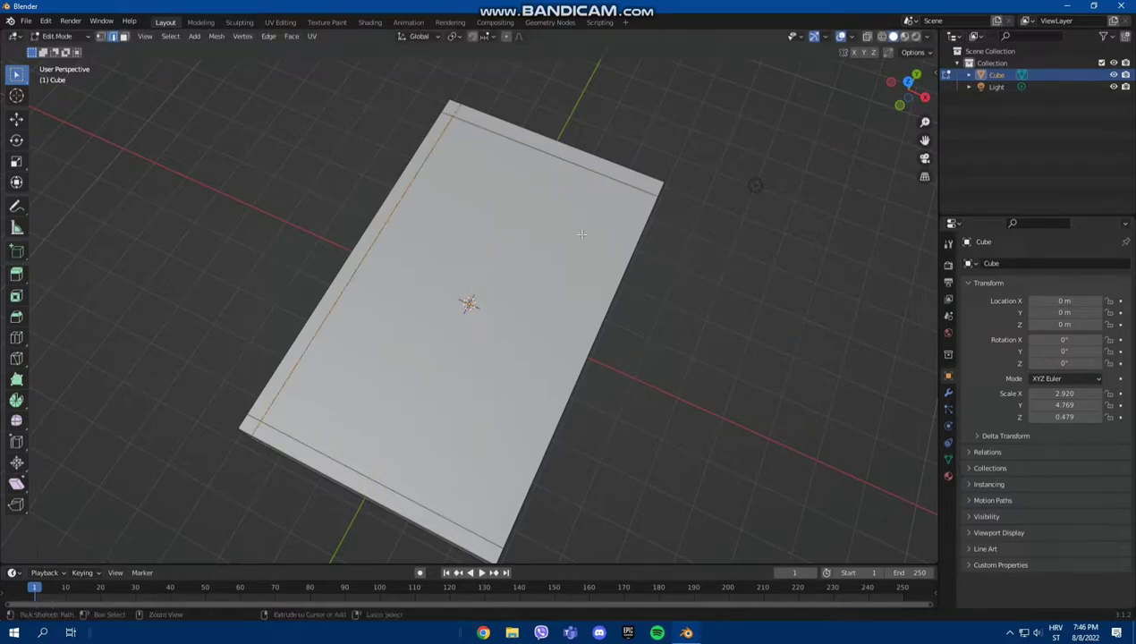
pyautogui.hotkey('ctrl', 'r')
pyautogui.click(617, 206)
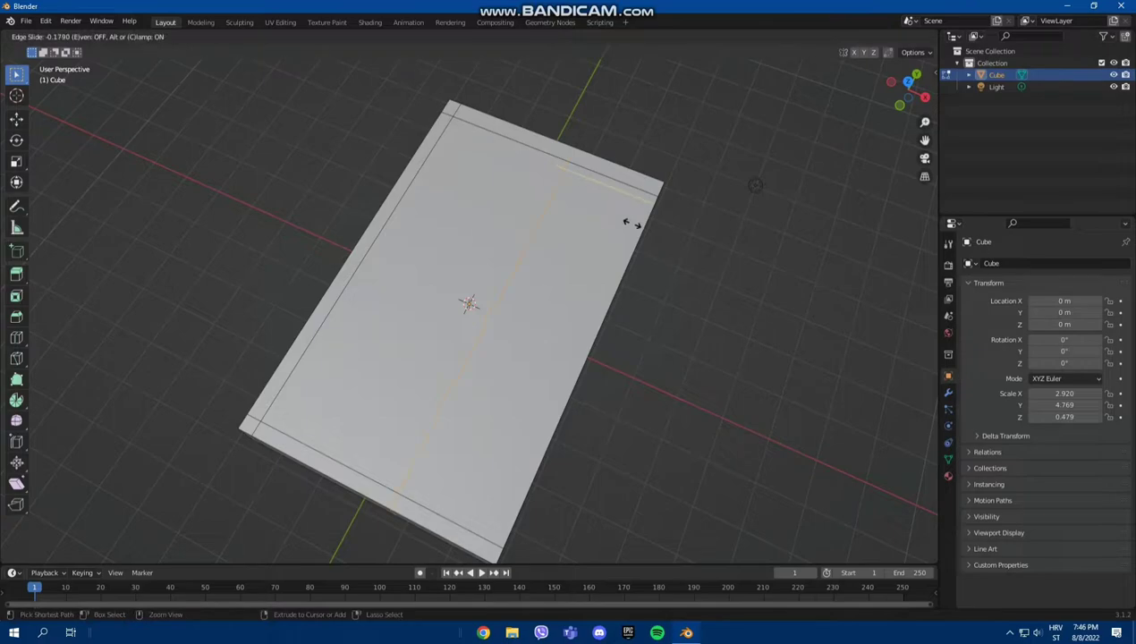
pyautogui.click(702, 257)
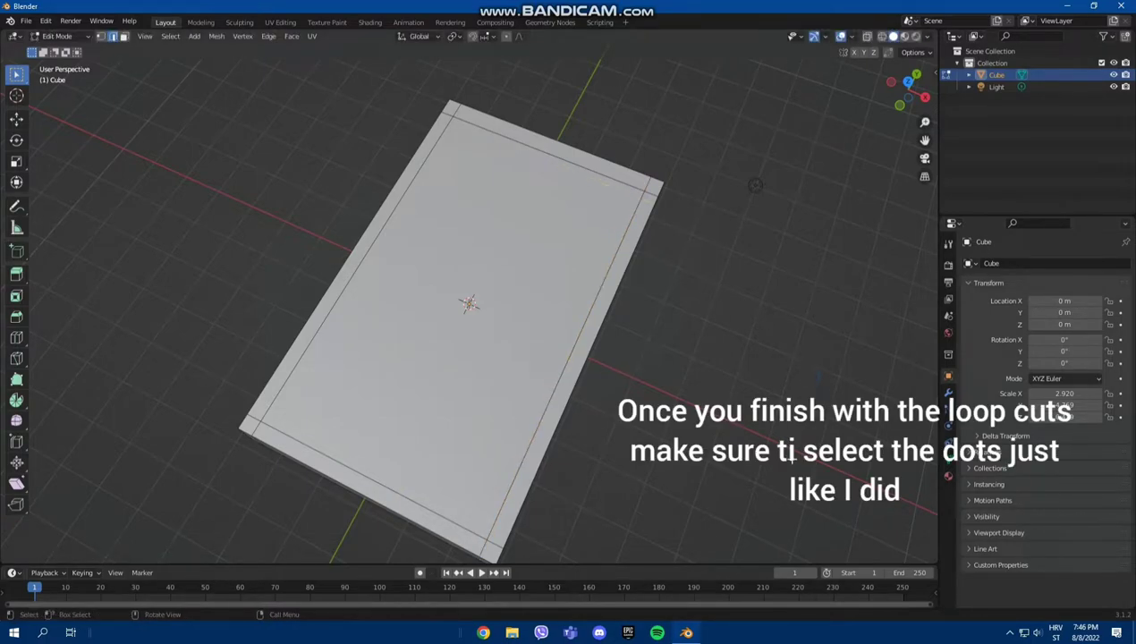
# Select the four inner corner vertices on the slab's top face and vertex-bevel them to form the angled playing field.
pyautogui.moveTo(756, 185); pyautogui.dragTo(725, 64, button='middle')
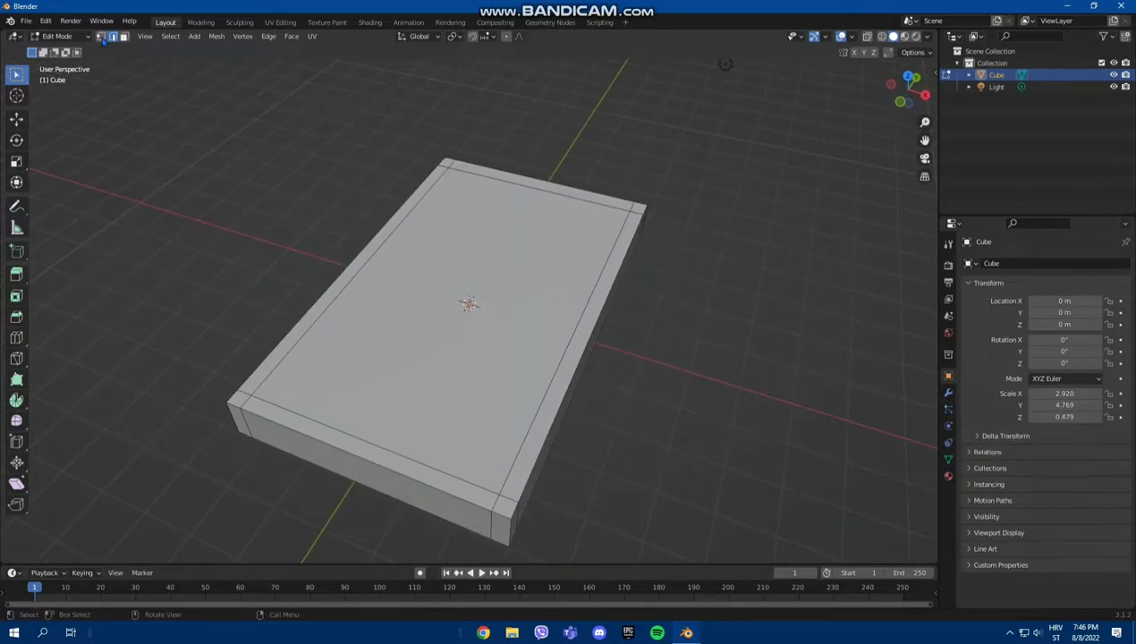
pyautogui.press('shift')
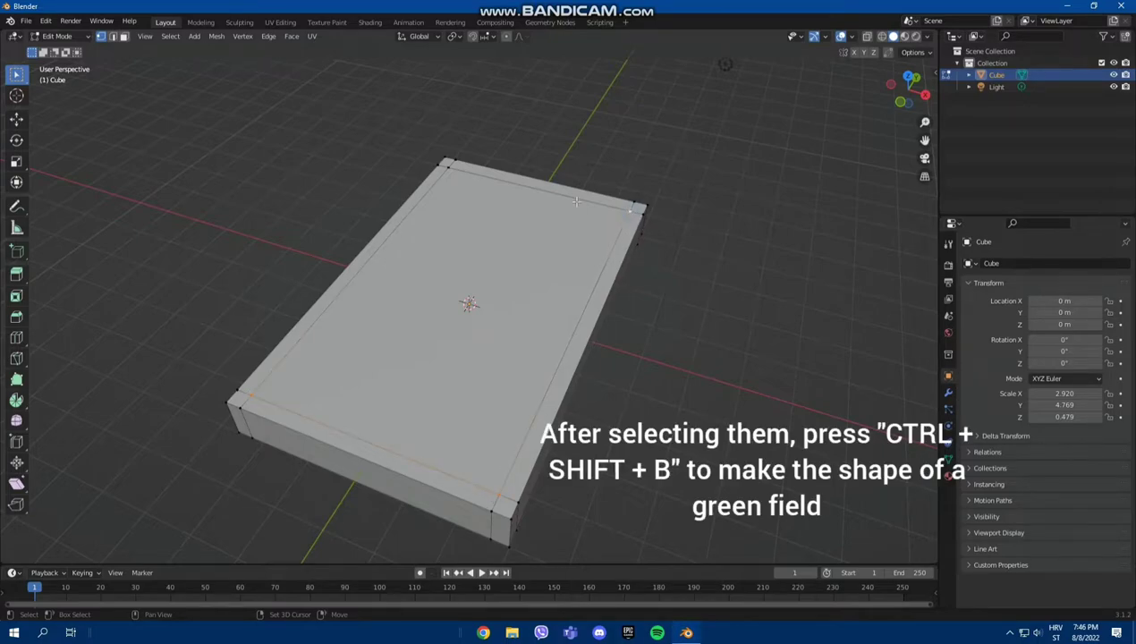
pyautogui.keyDown('shift'); pyautogui.click(448, 167); pyautogui.keyUp('shift')
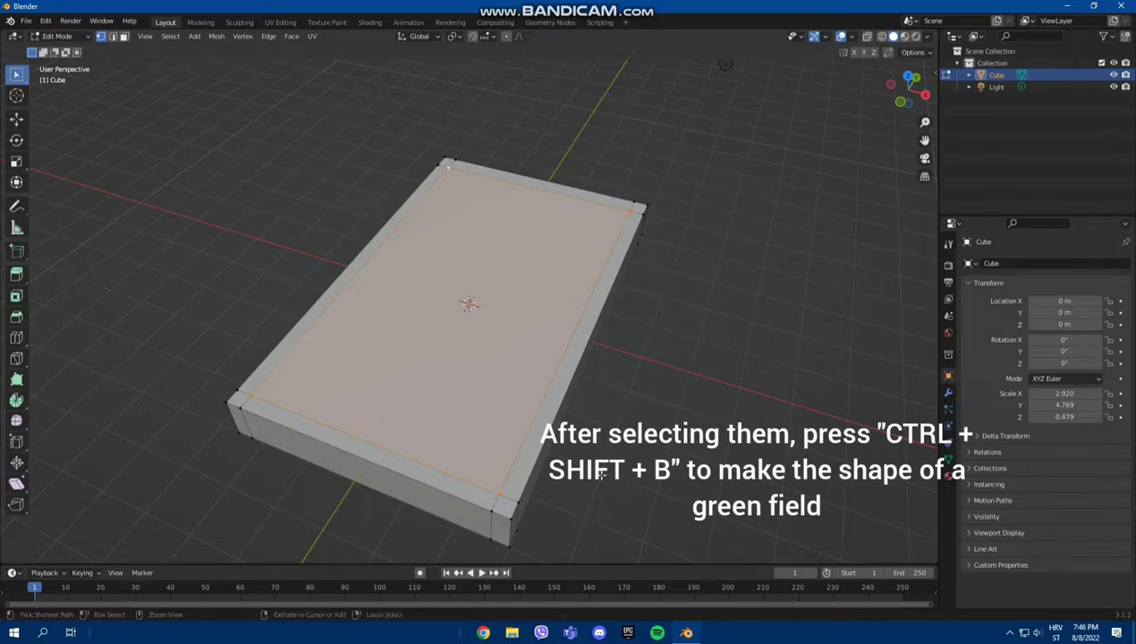
pyautogui.hotkey('ctrl', 'shift', 'b')
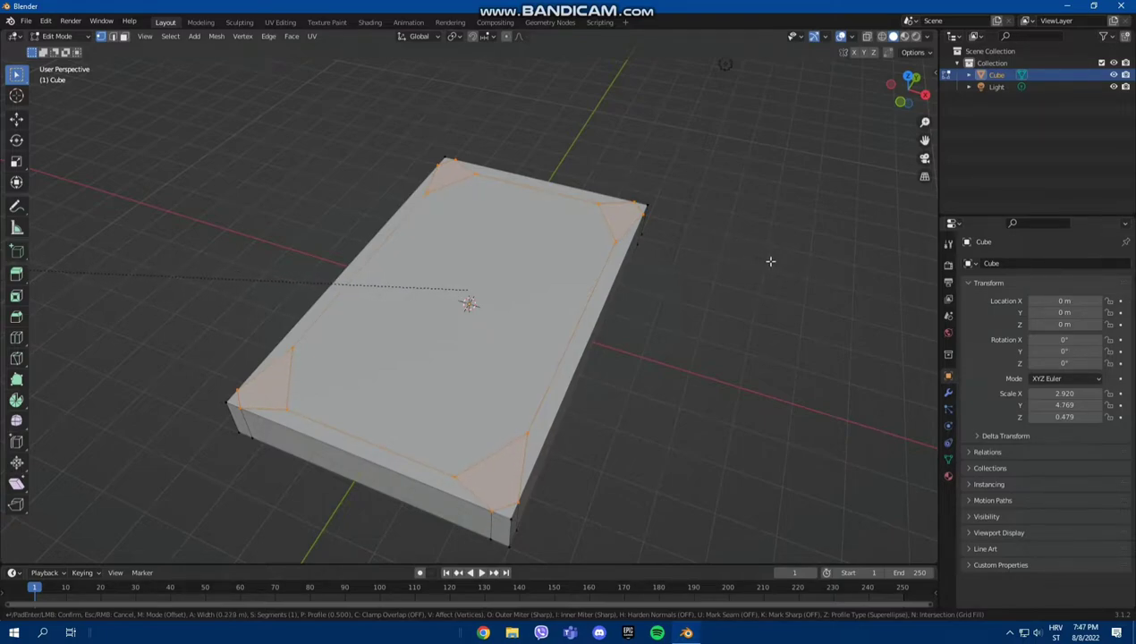
pyautogui.click(770, 262)
pyautogui.click(778, 417)
# Select the four outer corner vertices on the slab's underside and vertex-bevel them into chamfered corners.
pyautogui.moveTo(749, 448); pyautogui.dragTo(579, 396, button='middle')
pyautogui.moveTo(578, 440); pyautogui.dragTo(613, 349, button='middle')
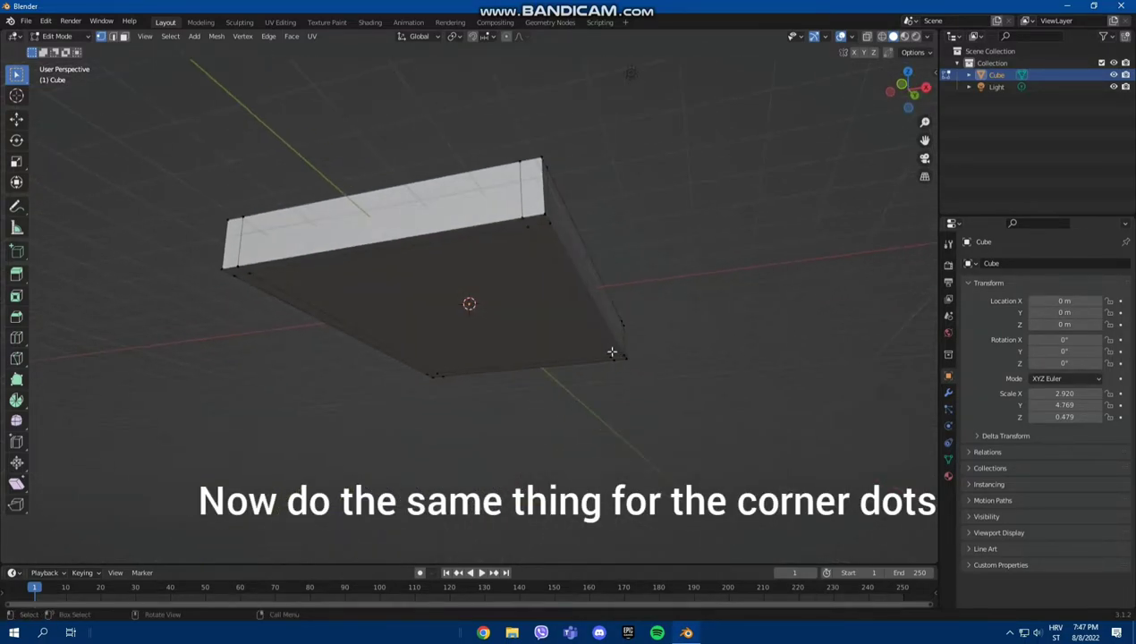
pyautogui.click(224, 267)
pyautogui.moveTo(223, 266); pyautogui.dragTo(454, 346, button='middle')
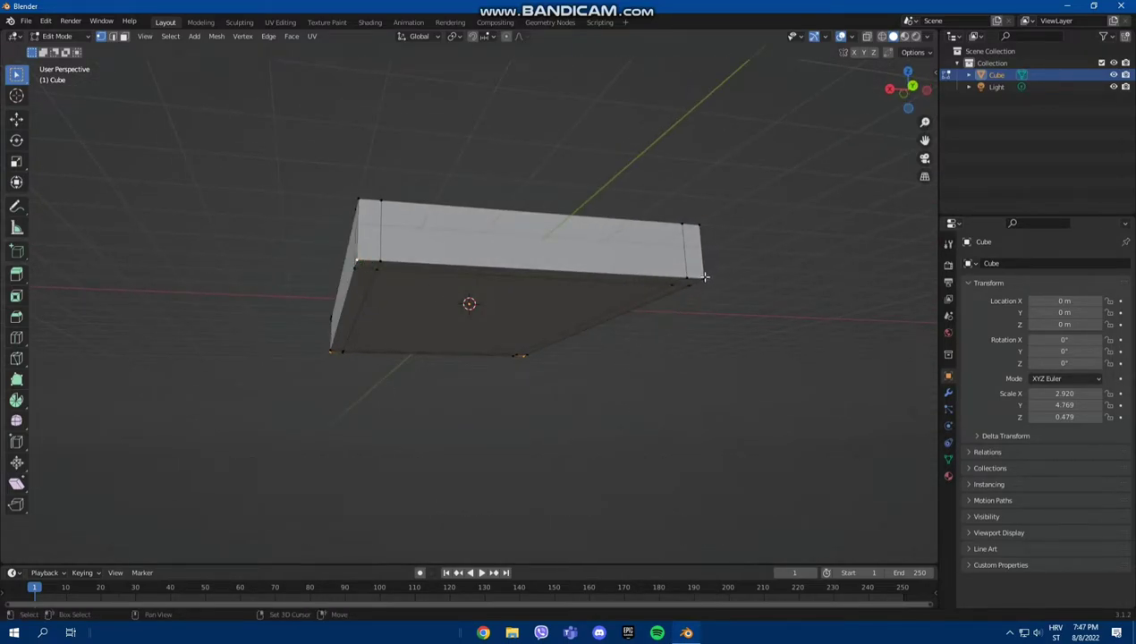
pyautogui.moveTo(753, 268); pyautogui.dragTo(517, 327, button='middle')
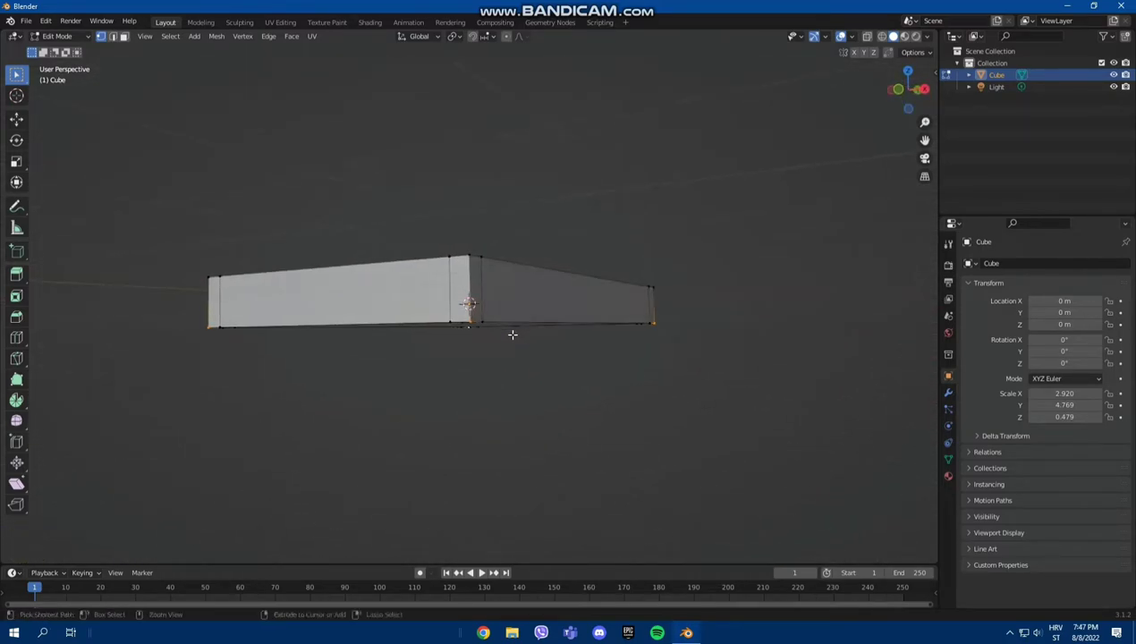
pyautogui.hotkey('ctrl', 'b')
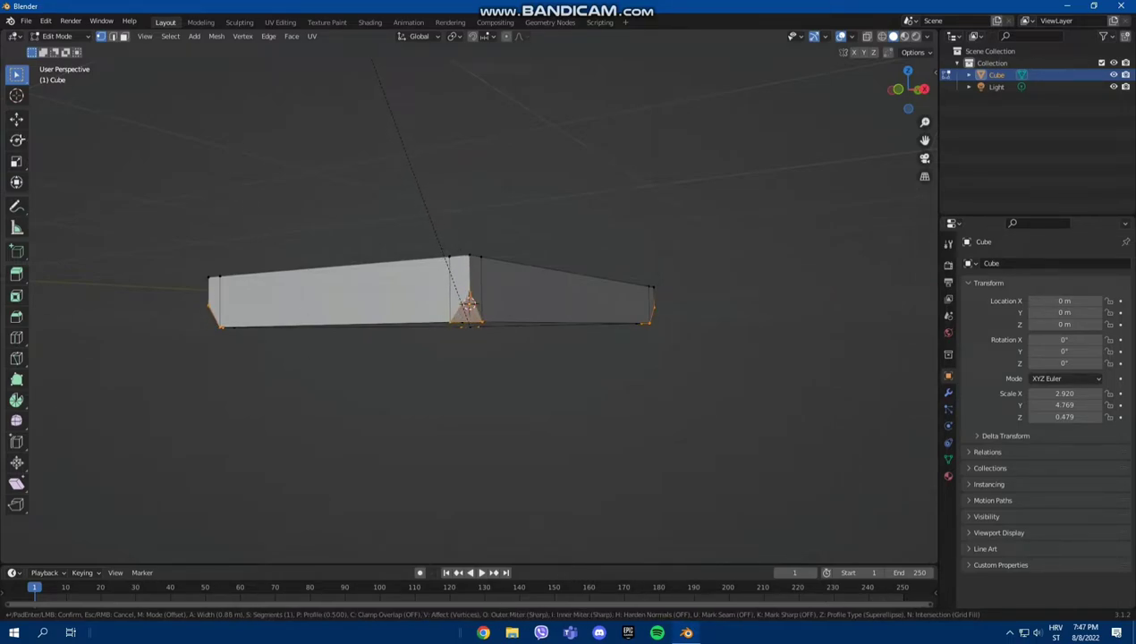
pyautogui.click(908, 492)
pyautogui.click(813, 495)
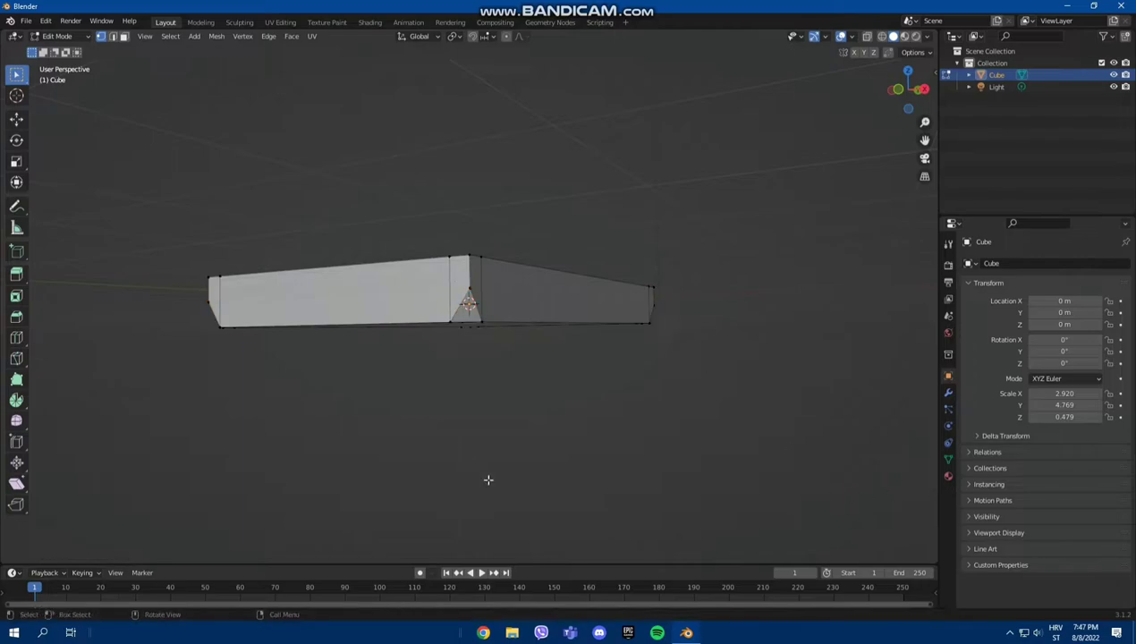
# Select the octagonal playing-field face on the top and extrude it downward by about 0.058 m.
pyautogui.moveTo(574, 413); pyautogui.dragTo(583, 479, button='middle')
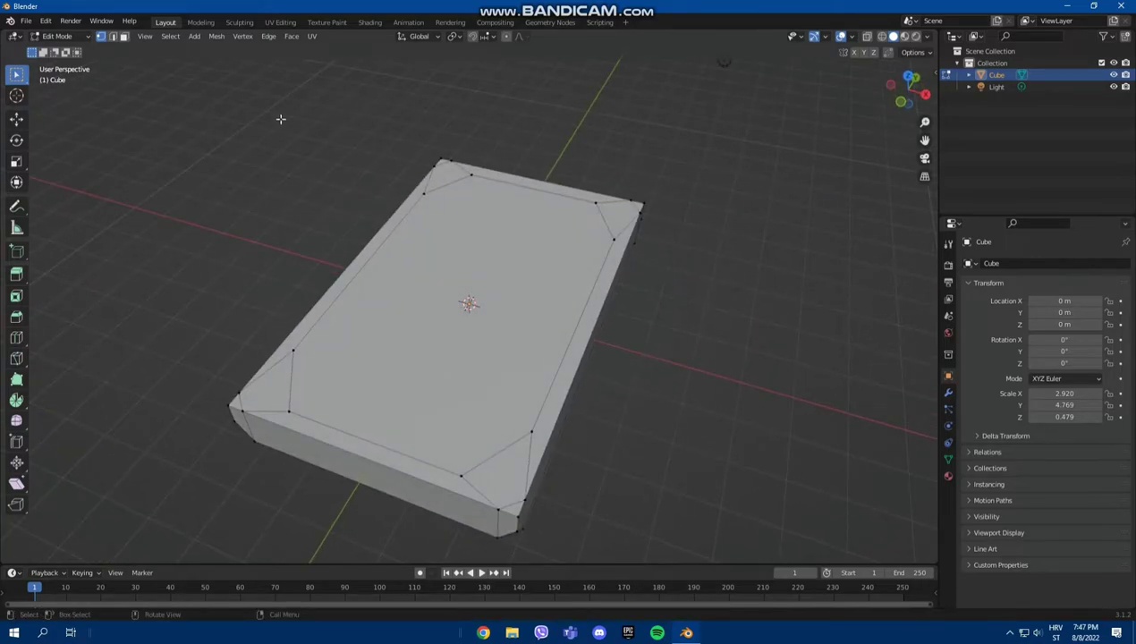
pyautogui.click(125, 37)
pyautogui.click(445, 301)
pyautogui.moveTo(495, 399); pyautogui.dragTo(490, 382, button='middle')
pyautogui.press('e')
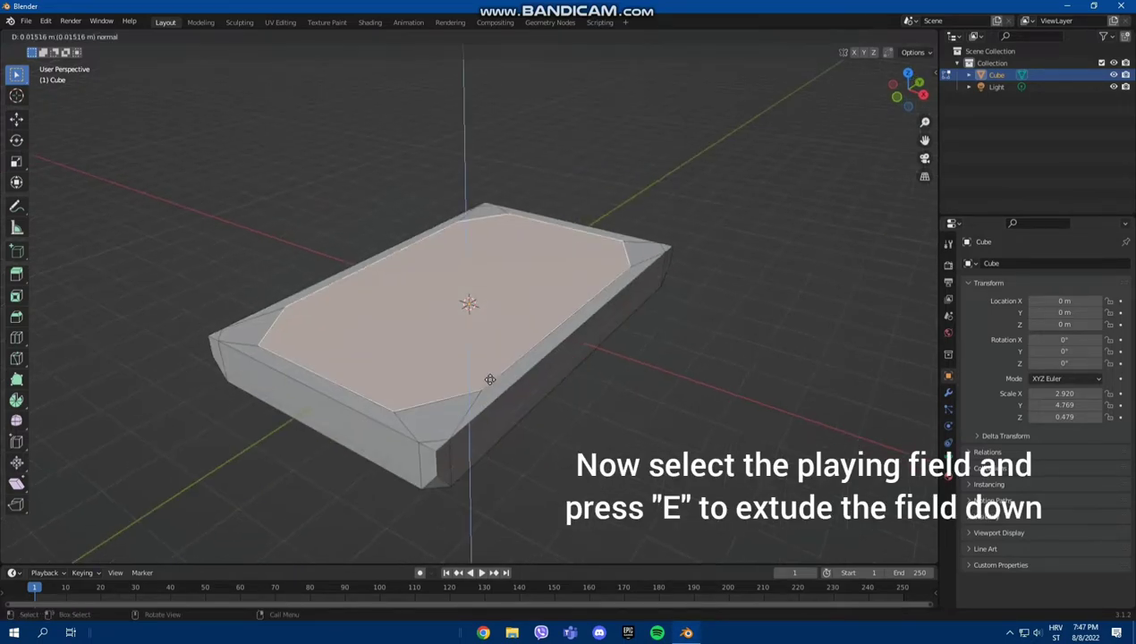
pyautogui.click(486, 383)
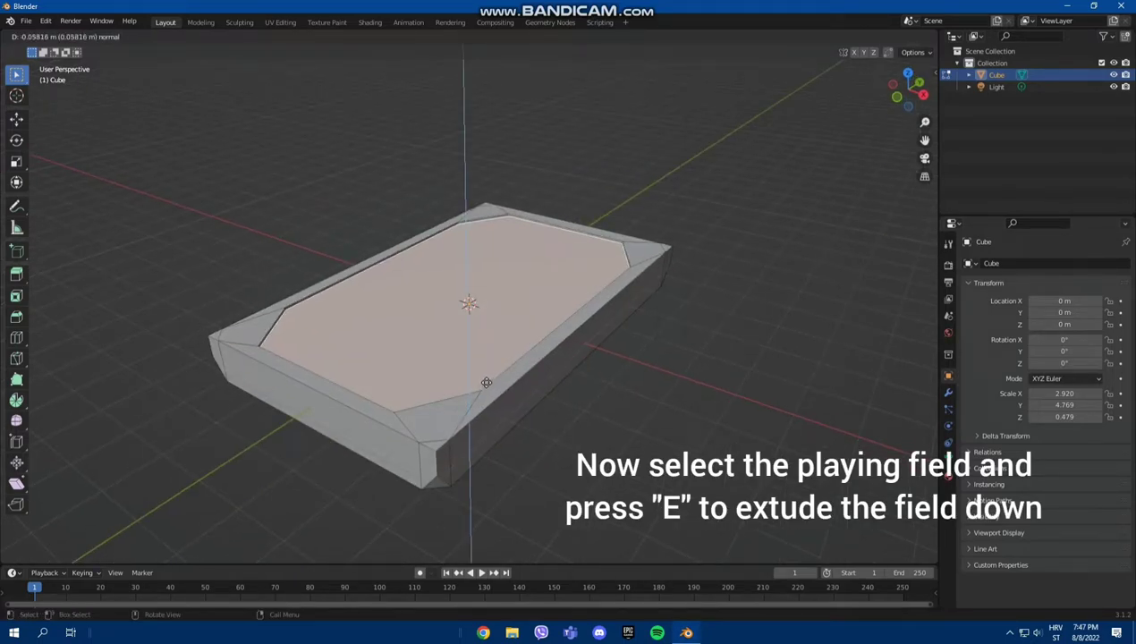
pyautogui.click(570, 420)
# Select all faces of the table mesh, including the sides and underside.
pyautogui.moveTo(570, 420); pyautogui.dragTo(657, 450, button='middle')
pyautogui.moveTo(274, 131); pyautogui.dragTo(620, 488)
pyautogui.moveTo(452, 488); pyautogui.dragTo(320, 150, button='middle')
pyautogui.moveTo(307, 83); pyautogui.dragTo(590, 502)
pyautogui.moveTo(590, 503); pyautogui.dragTo(528, 497, button='middle')
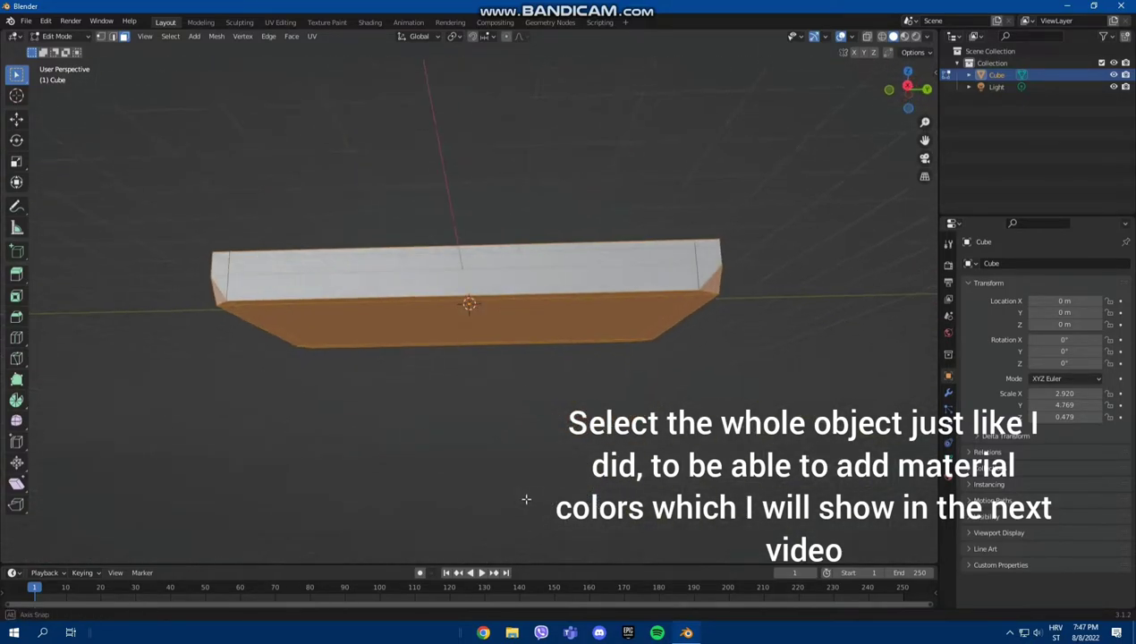
pyautogui.moveTo(177, 253); pyautogui.dragTo(761, 320)
pyautogui.moveTo(761, 320); pyautogui.dragTo(522, 332, button='middle')
pyautogui.moveTo(181, 229); pyautogui.dragTo(719, 353)
pyautogui.moveTo(705, 353); pyautogui.dragTo(287, 231, button='middle')
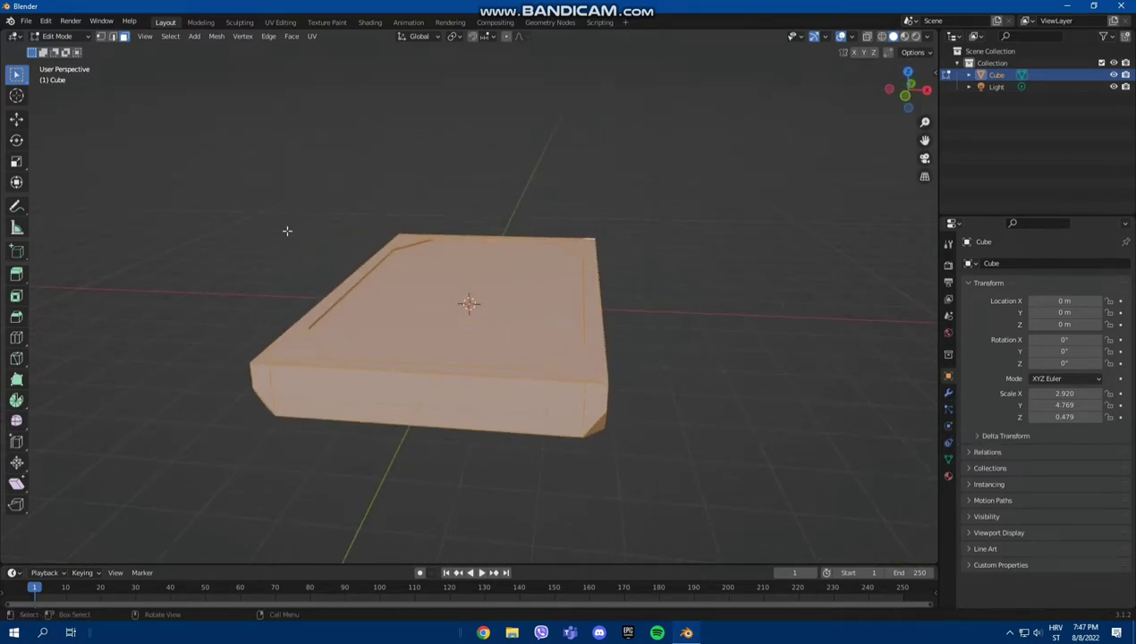
# Apply a Cube Projection UV unwrap to the selected faces, then return to Object Mode and deselect the table.
pyautogui.click(313, 40)
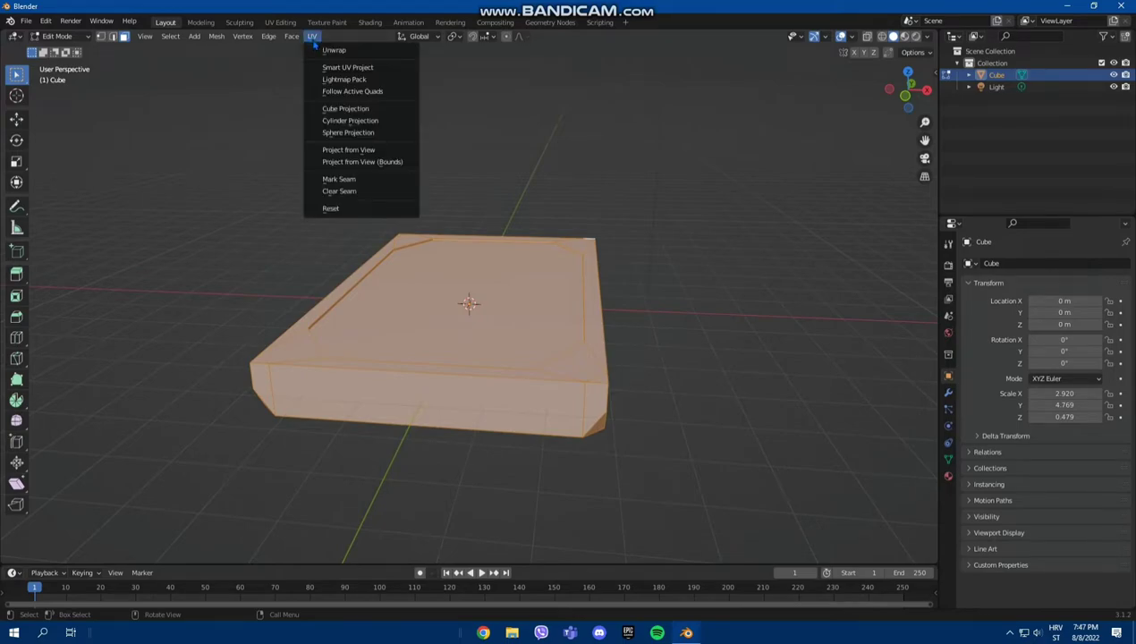
pyautogui.click(349, 109)
pyautogui.press('Tab')
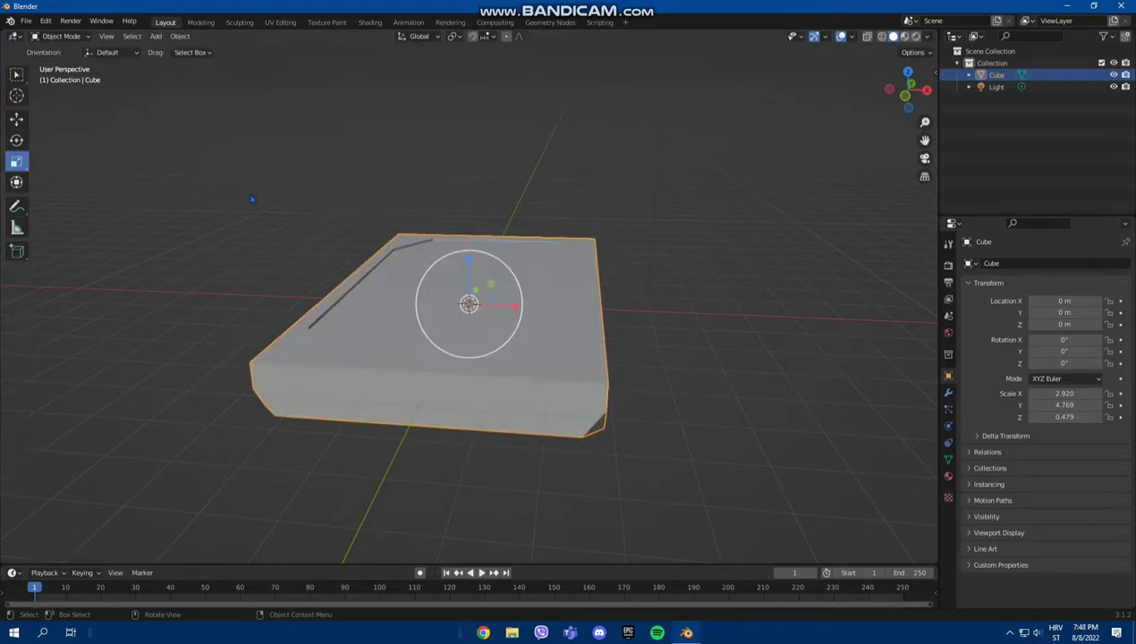
pyautogui.click(377, 465)
# Add a cylinder mesh and move it out beside the table to about X 4.07 m.
pyautogui.moveTo(376, 465); pyautogui.dragTo(347, 478, button='middle')
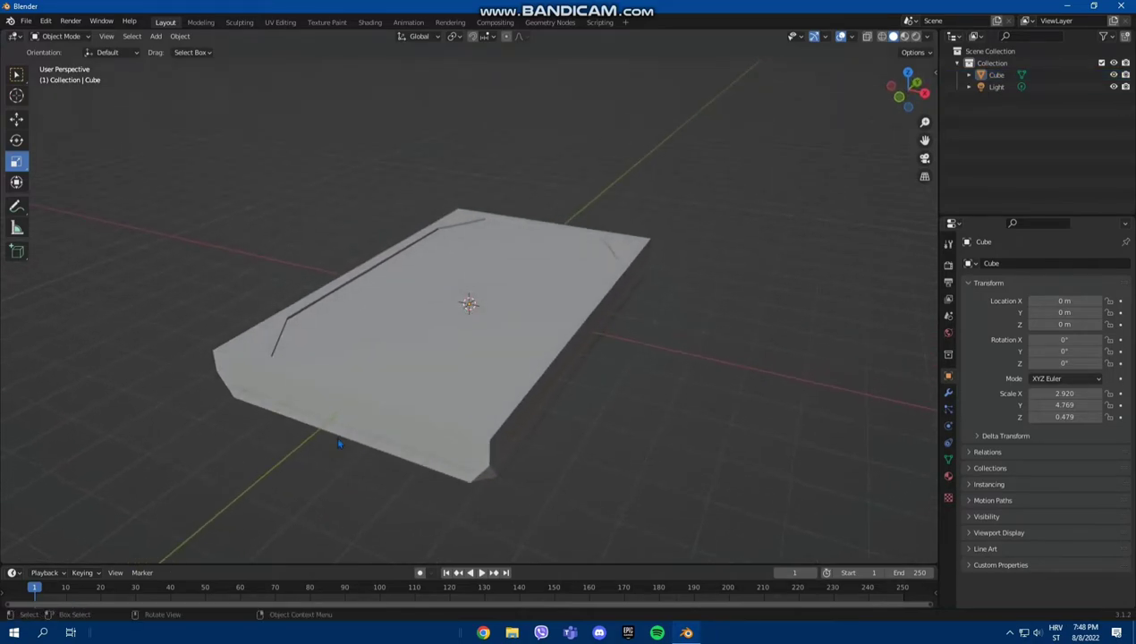
pyautogui.click(156, 36)
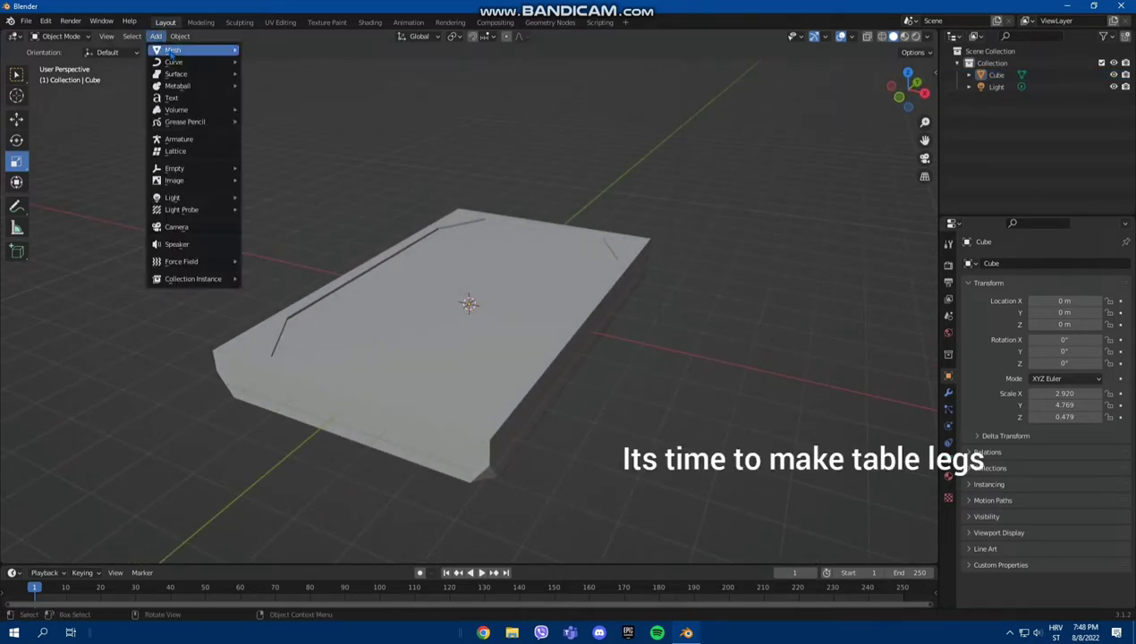
pyautogui.moveTo(174, 52)
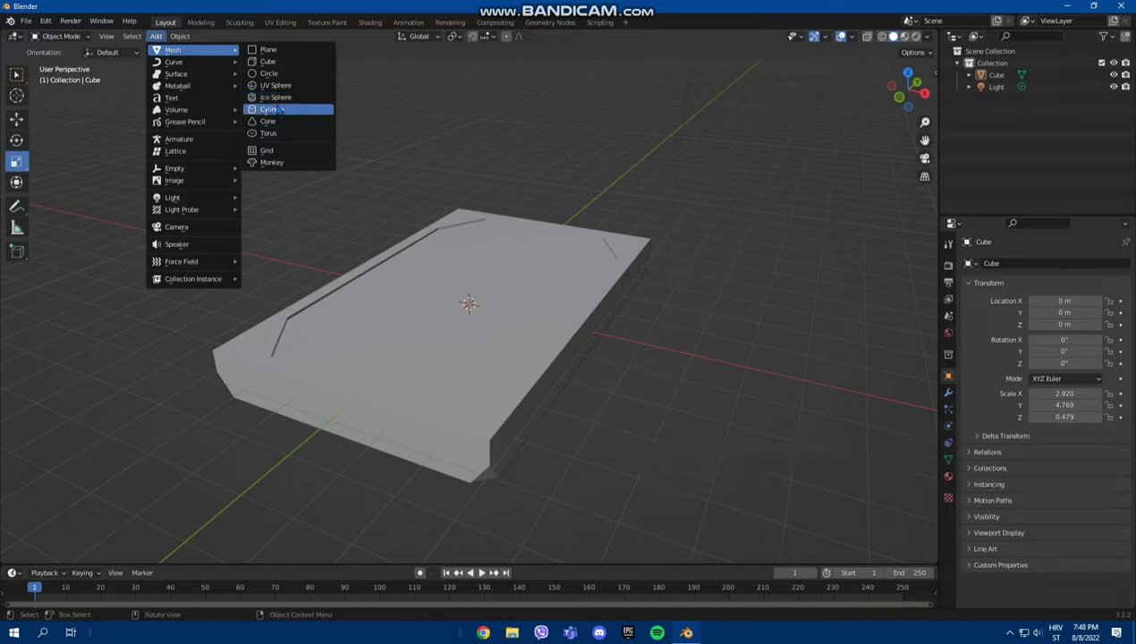
pyautogui.click(278, 110)
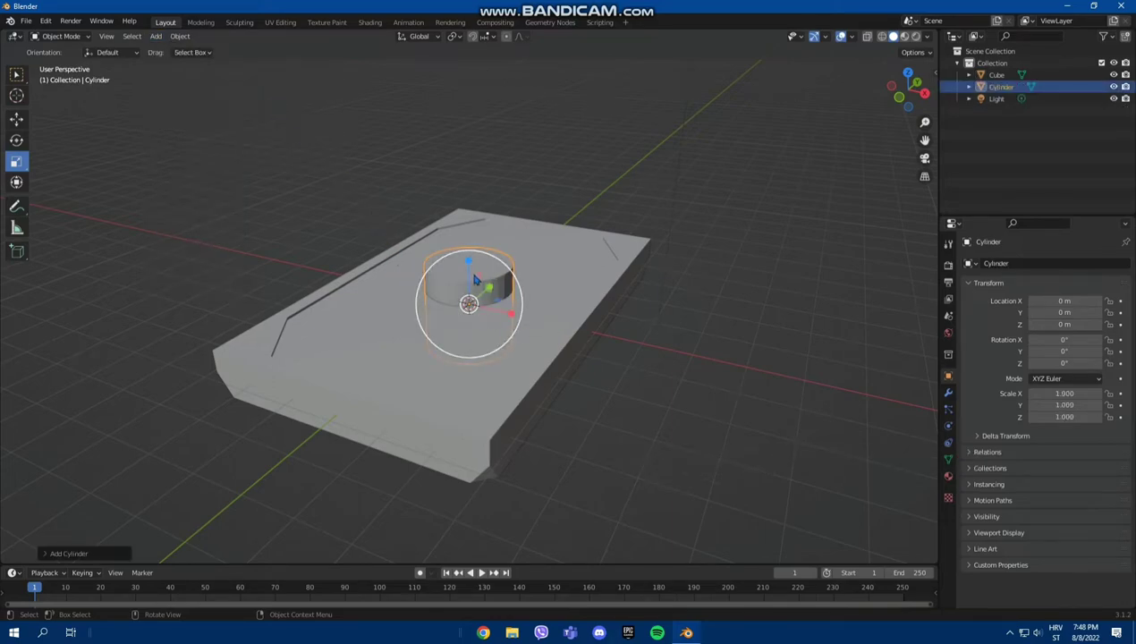
pyautogui.click(22, 128)
pyautogui.moveTo(508, 317); pyautogui.dragTo(787, 398)
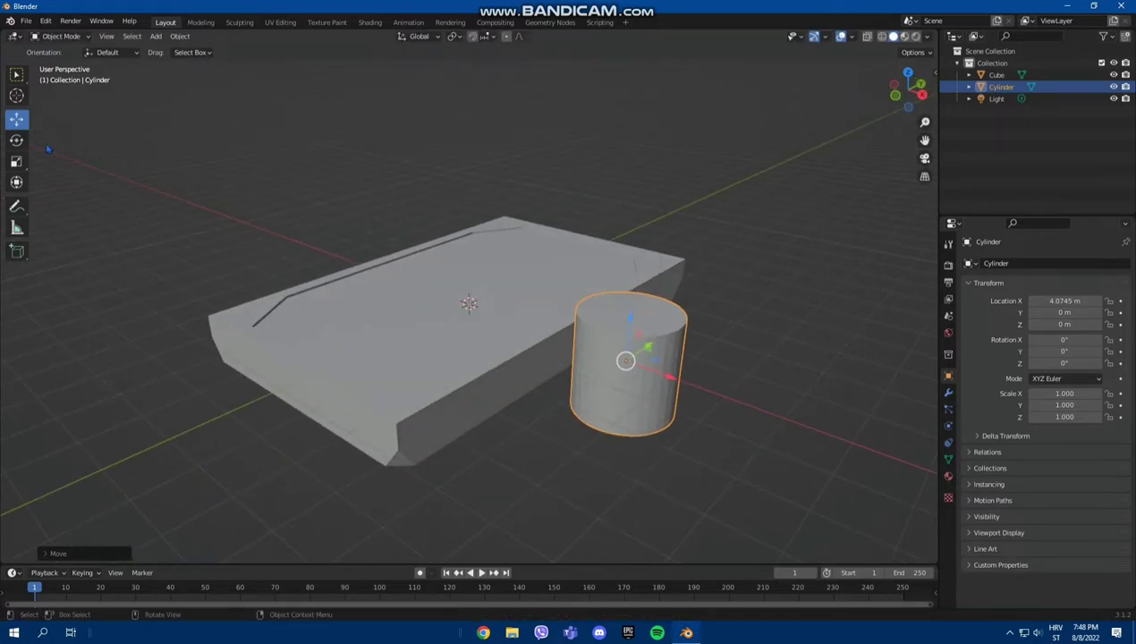
# Scale the cylinder down to a slim leg, about 0.224 in X and Y and 0.587 in Z.
pyautogui.click(16, 161)
pyautogui.moveTo(680, 384)
pyautogui.mouseDown(button='middle')
pyautogui.moveTo(687, 362)
pyautogui.moveTo(696, 380)
pyautogui.mouseUp(button='middle')
pyautogui.moveTo(600, 471); pyautogui.dragTo(578, 462)
pyautogui.moveTo(578, 462); pyautogui.dragTo(707, 394, button='middle')
pyautogui.moveTo(613, 298); pyautogui.dragTo(609, 344)
pyautogui.moveTo(609, 345); pyautogui.dragTo(608, 353, button='middle')
pyautogui.moveTo(608, 354); pyautogui.dragTo(608, 338)
pyautogui.moveTo(608, 338); pyautogui.dragTo(661, 472, button='middle')
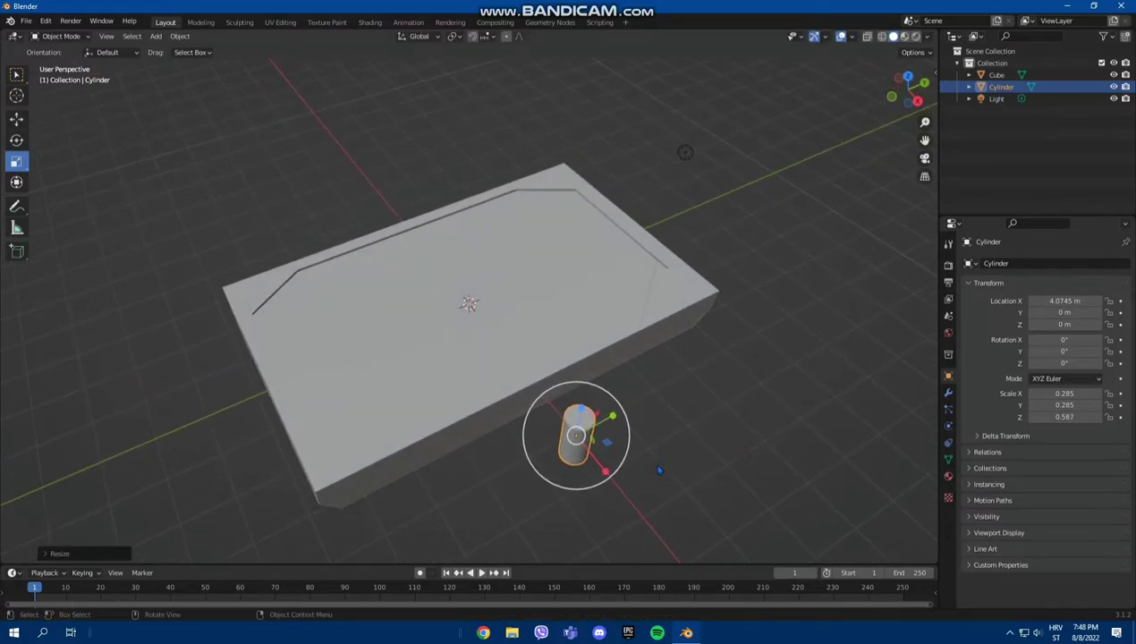
pyautogui.moveTo(607, 441); pyautogui.dragTo(602, 437)
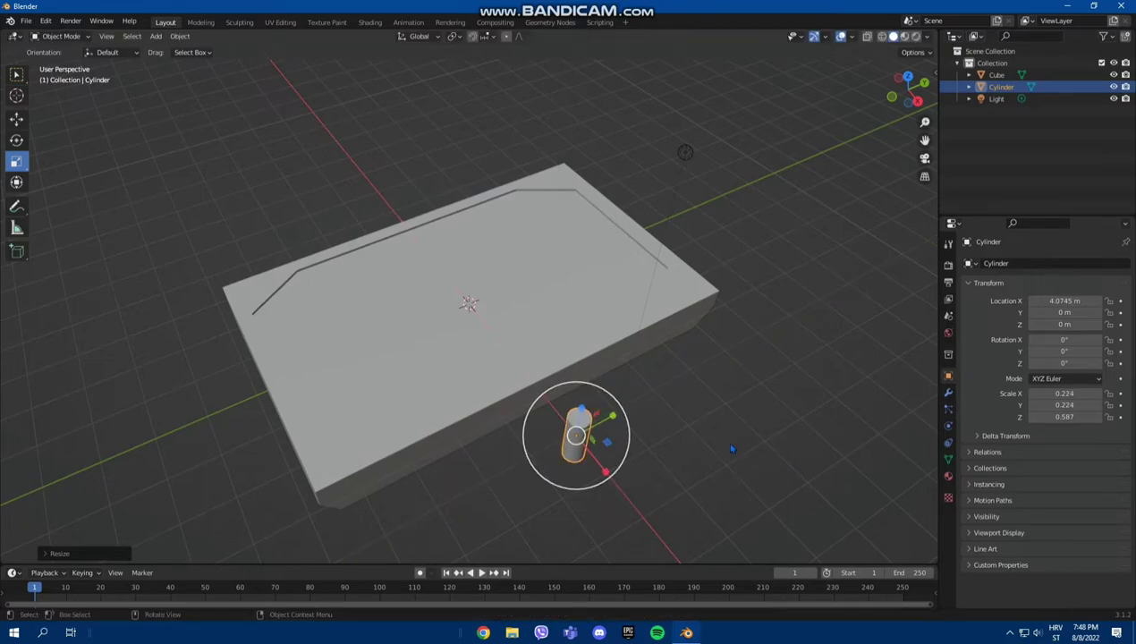
# Taper the leg in Edit Mode by scaling its bottom face to about 0.62, then return to Object Mode.
pyautogui.press('Tab')
pyautogui.moveTo(728, 446); pyautogui.dragTo(654, 321, button='middle')
pyautogui.scroll(4, 682, 273)
pyautogui.scroll(1, 655, 311)
pyautogui.click(655, 310)
pyautogui.click(495, 286)
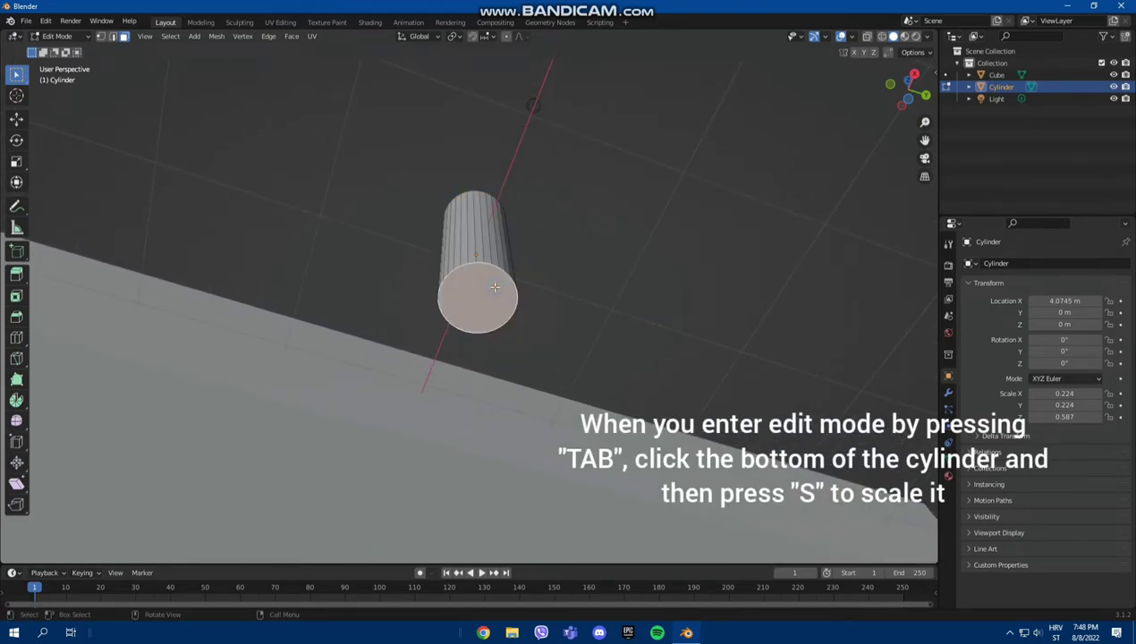
pyautogui.press('s')
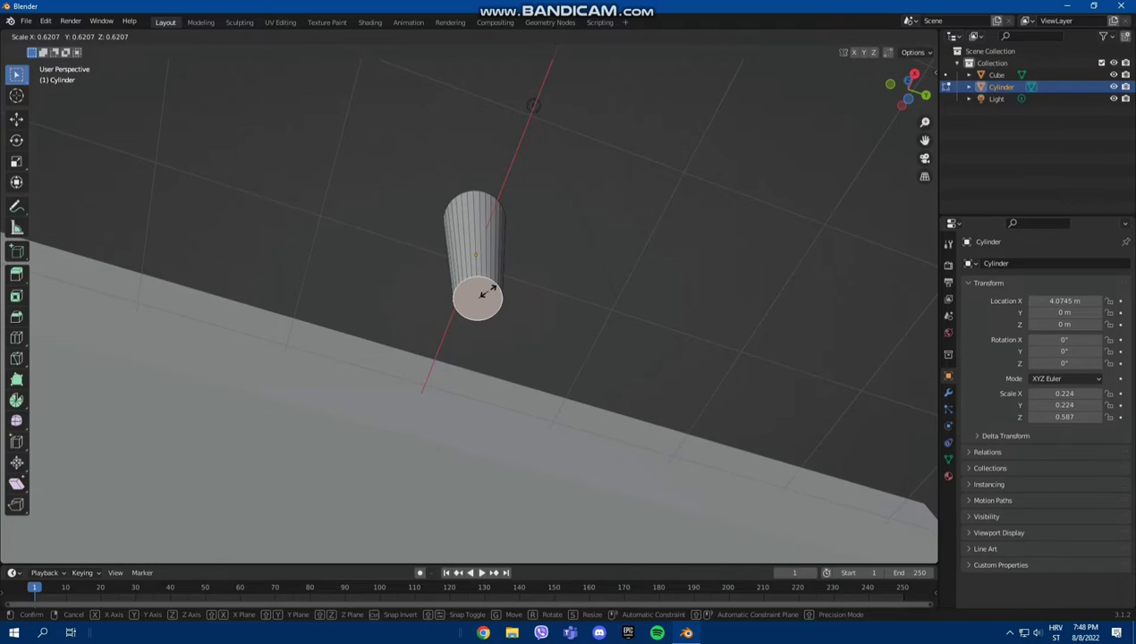
pyautogui.click(487, 291)
pyautogui.moveTo(581, 282); pyautogui.dragTo(559, 406, button='middle')
pyautogui.press('Tab')
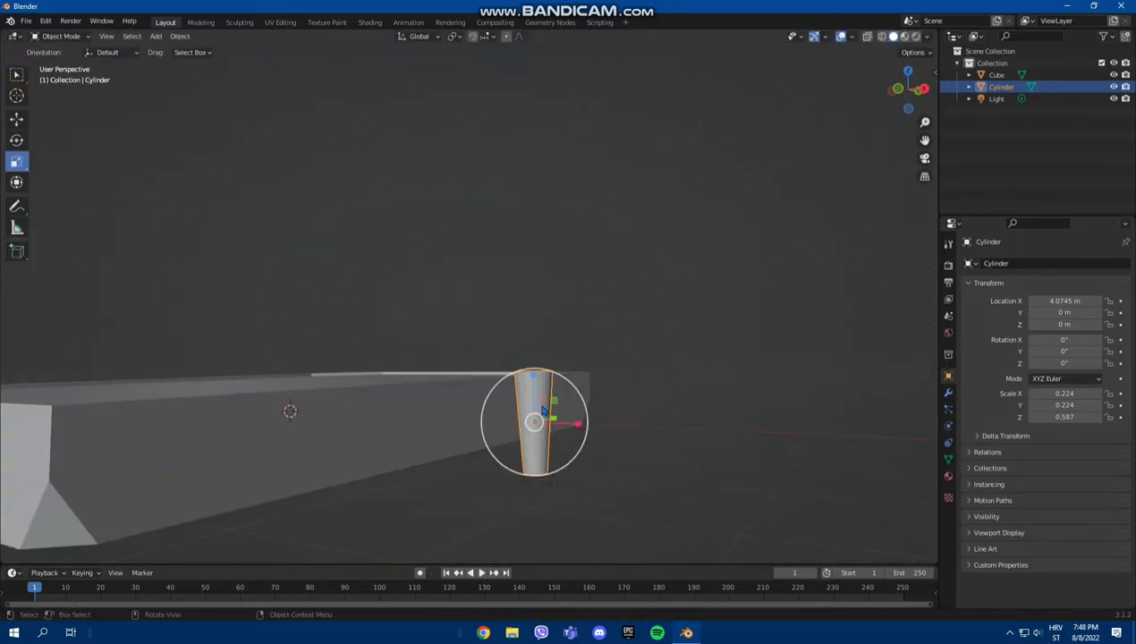
# Shorten the tapered leg to a Z scale of about 0.488.
pyautogui.moveTo(534, 380); pyautogui.dragTo(535, 397)
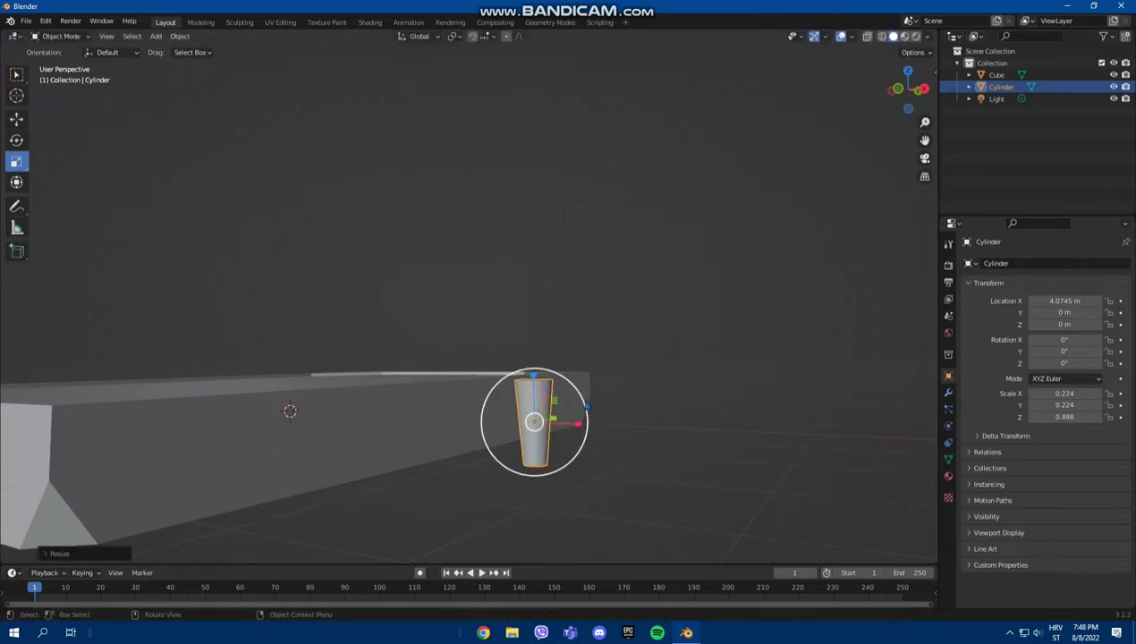
pyautogui.click(635, 472)
pyautogui.click(540, 436)
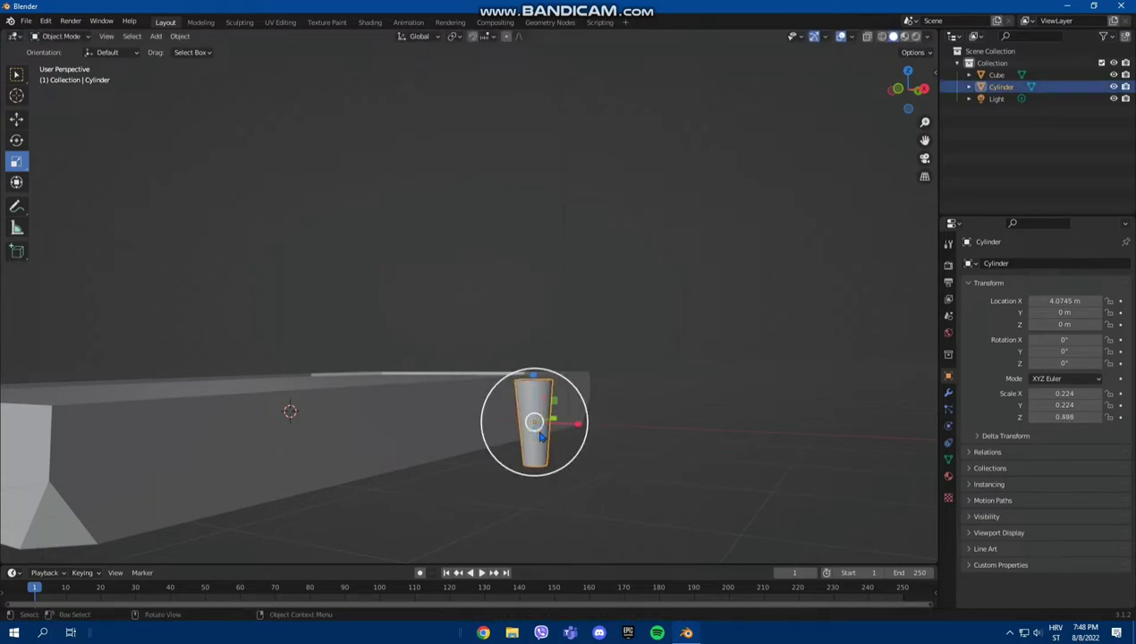
# Move the leg down and under a tabletop corner, to about X 2.18 m, Y 4.09 m, Z -0.78 m.
pyautogui.click(16, 119)
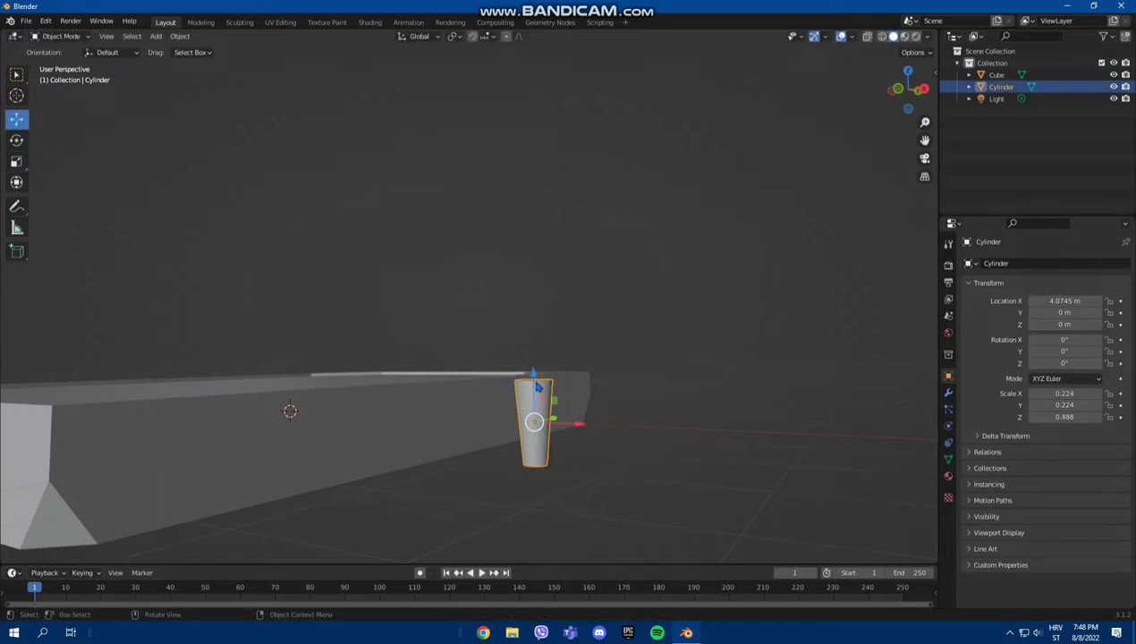
pyautogui.moveTo(539, 387); pyautogui.dragTo(538, 452)
pyautogui.moveTo(538, 451); pyautogui.dragTo(461, 363, button='middle')
pyautogui.moveTo(356, 404); pyautogui.dragTo(379, 179)
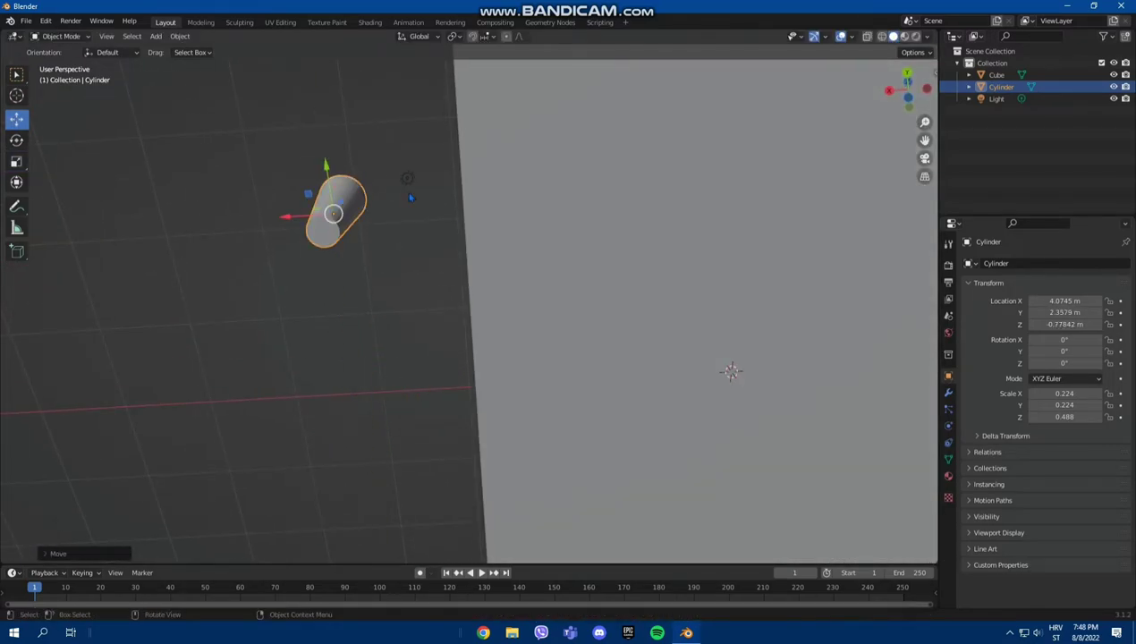
pyautogui.scroll(-4, 405, 254)
pyautogui.scroll(1, 405, 254)
pyautogui.moveTo(400, 220); pyautogui.dragTo(369, 183)
pyautogui.moveTo(344, 176); pyautogui.dragTo(447, 170)
pyautogui.moveTo(447, 170); pyautogui.dragTo(639, 352, button='middle')
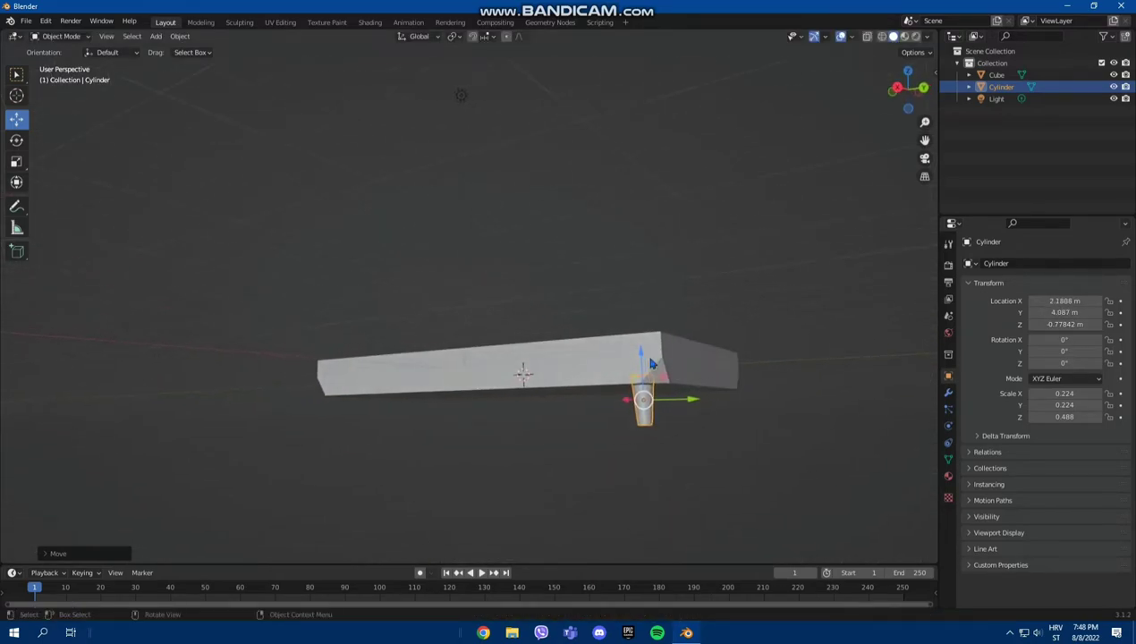
# Adjust the leg's position against the corner underside to about X 2.38 m, Y 4.28 m, Z -0.88 m.
pyautogui.moveTo(639, 352); pyautogui.dragTo(640, 359)
pyautogui.moveTo(680, 410); pyautogui.dragTo(716, 433)
pyautogui.moveTo(716, 432); pyautogui.dragTo(510, 270, button='middle')
pyautogui.moveTo(453, 254); pyautogui.dragTo(483, 213)
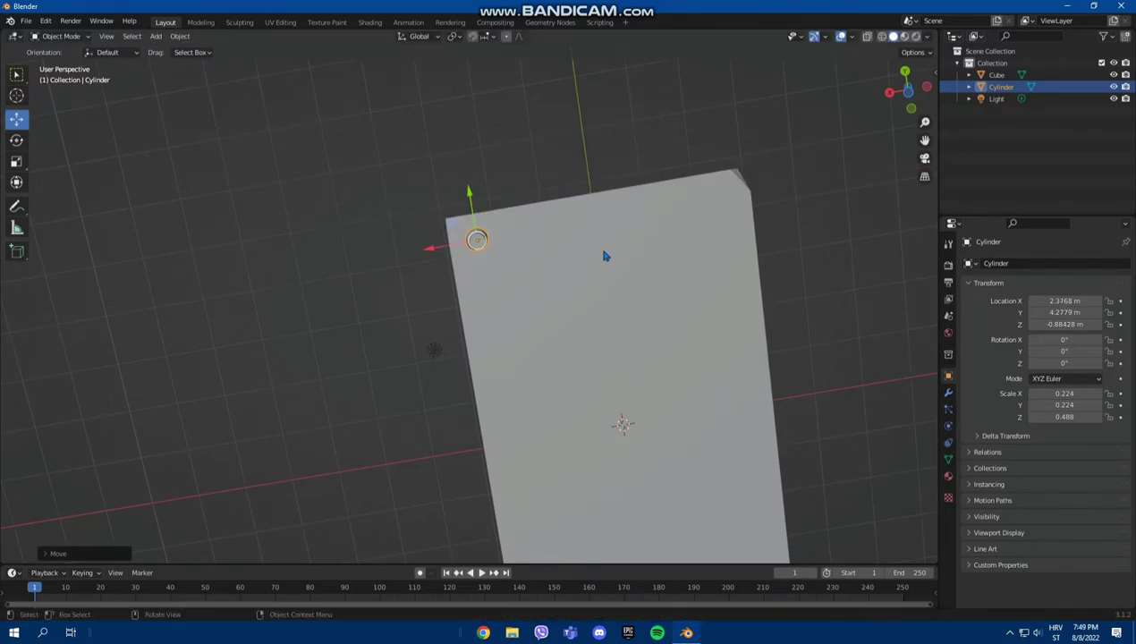
# Copy and paste the leg, and slide the duplicate along X to the adjacent corner at about -2.39 m.
pyautogui.rightClick(477, 242)
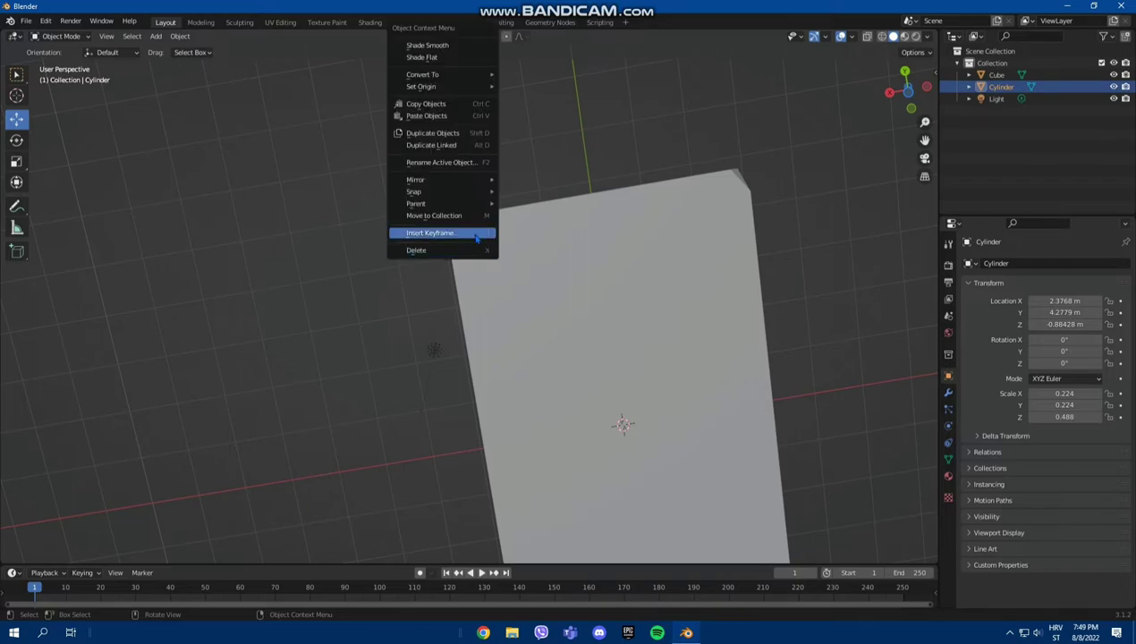
pyautogui.click(426, 106)
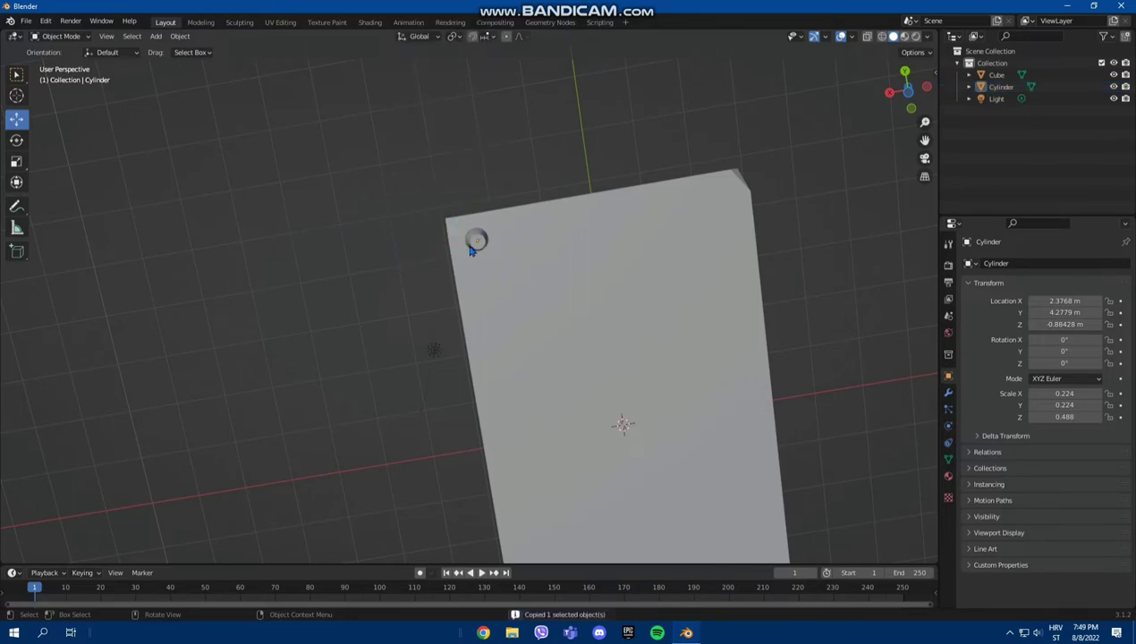
pyautogui.moveTo(430, 248); pyautogui.dragTo(456, 236)
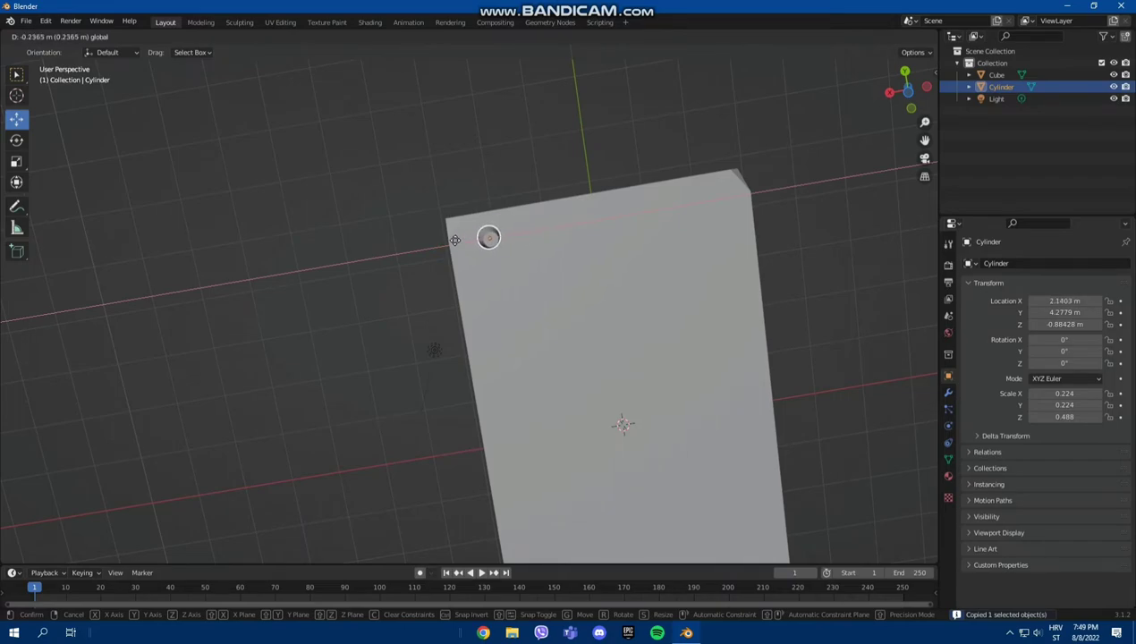
pyautogui.rightClick(456, 238)
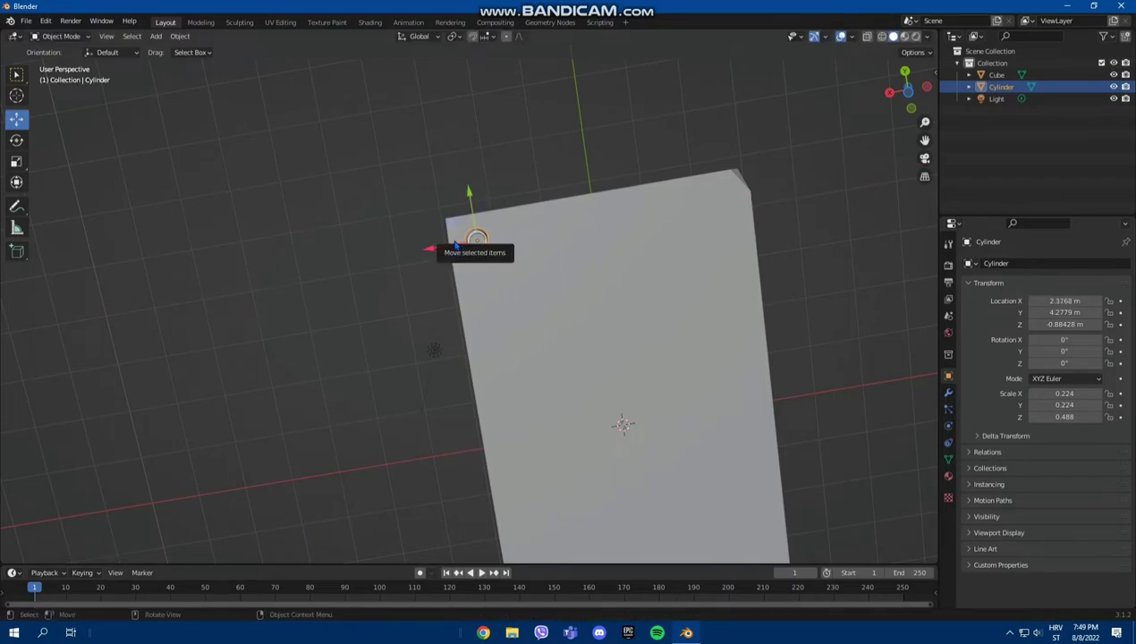
pyautogui.hotkey('ctrl', 'v')
pyautogui.moveTo(475, 240); pyautogui.dragTo(731, 197)
pyautogui.moveTo(747, 223); pyautogui.dragTo(657, 379, button='middle')
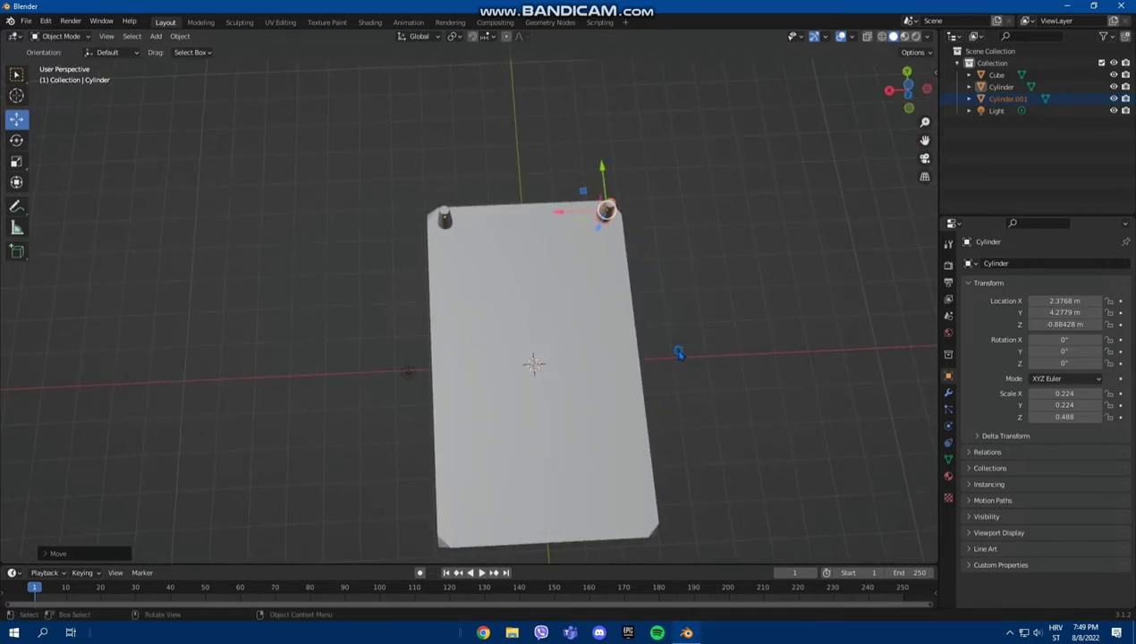
# Paste another leg and move one of the overlapping pair along Y to the table's far end, about -4.38 m.
pyautogui.click(679, 353)
pyautogui.hotkey('ctrl', 'v')
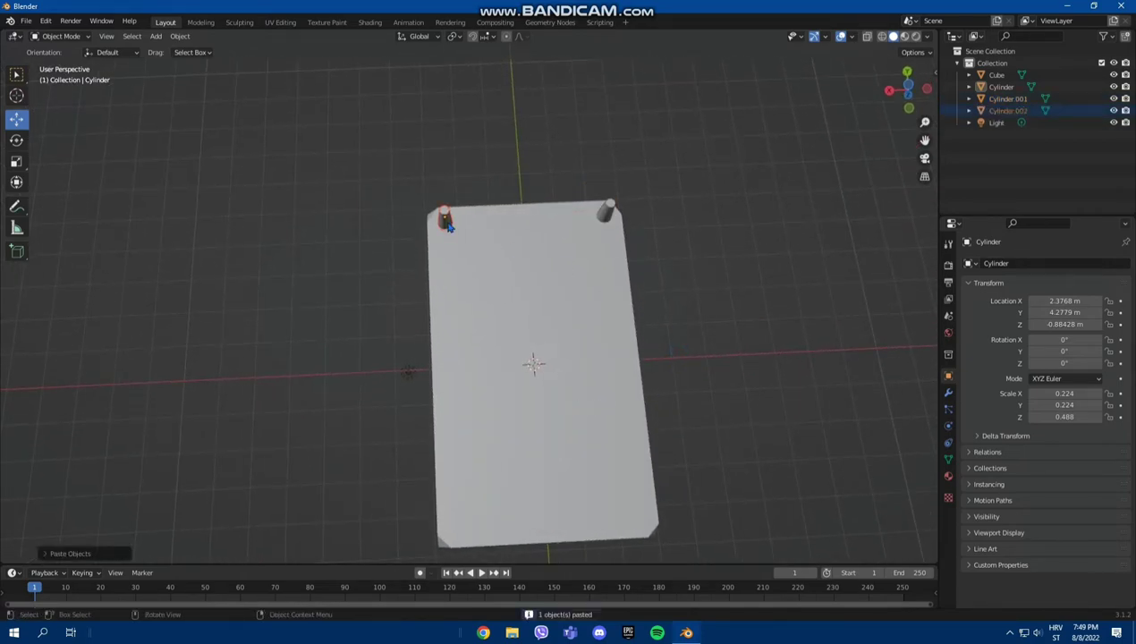
pyautogui.click(447, 224)
pyautogui.moveTo(446, 181); pyautogui.dragTo(520, 499)
pyautogui.scroll(-2, 504, 499)
# Duplicate the far-end leg and move one of the pair along X to the remaining corner at about -2.50 m.
pyautogui.rightClick(460, 450)
pyautogui.click(460, 443)
pyautogui.click(582, 492)
pyautogui.hotkey('ctrl', 'v')
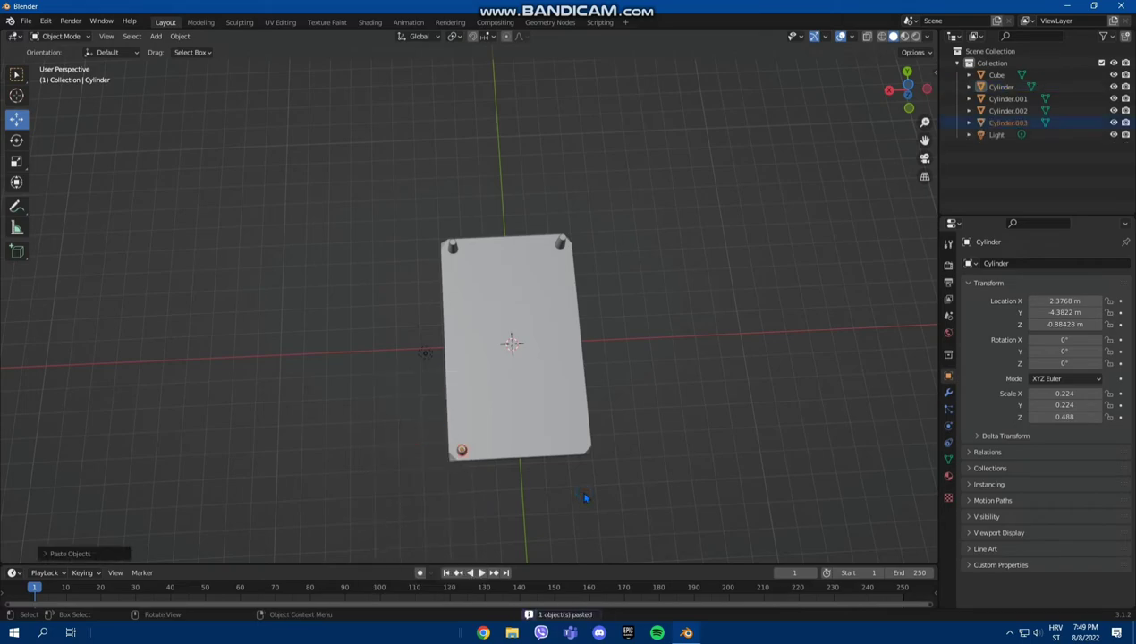
pyautogui.click(461, 452)
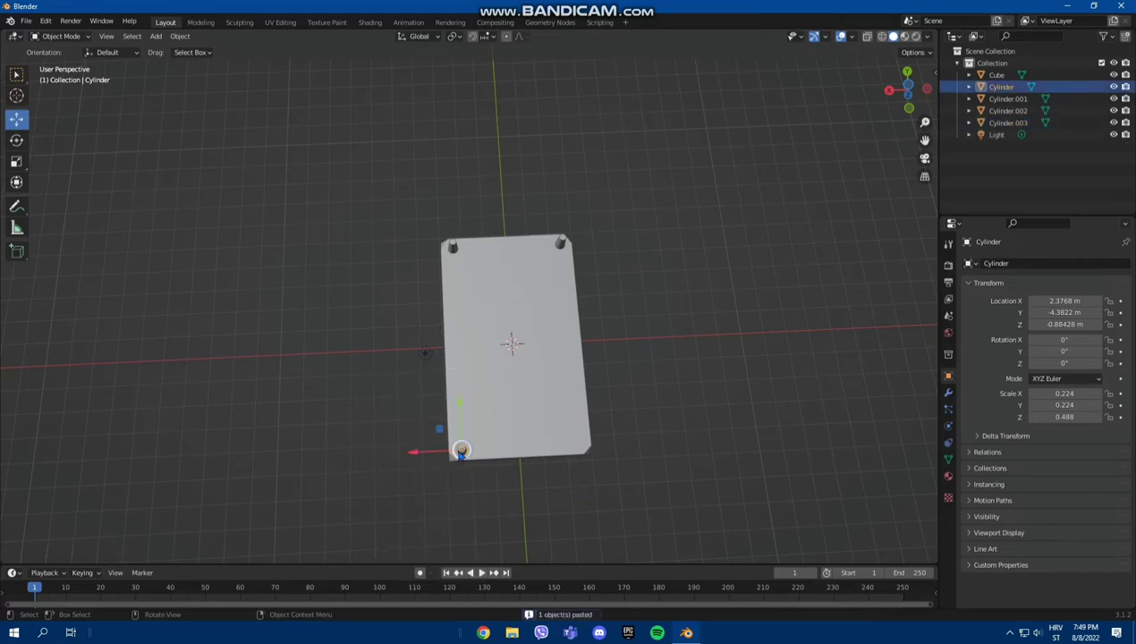
pyautogui.moveTo(420, 450); pyautogui.dragTo(538, 449)
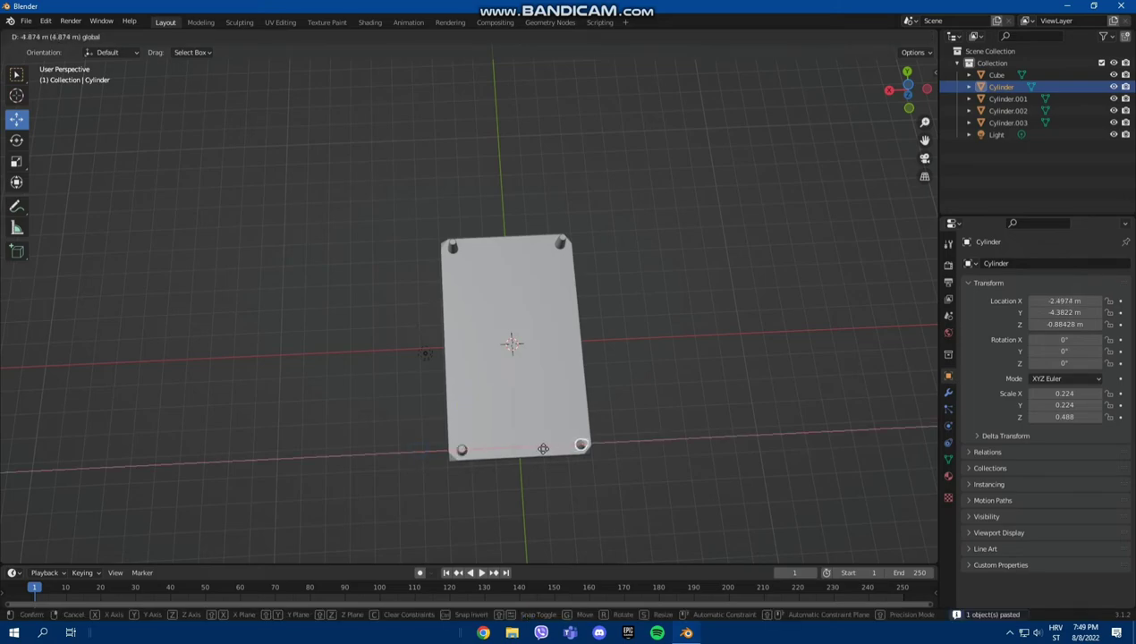
pyautogui.click(543, 448)
# Move the leg at the negative-X, positive-Y corner outward along X to about -2.52 m.
pyautogui.moveTo(671, 420); pyautogui.dragTo(686, 437, button='middle')
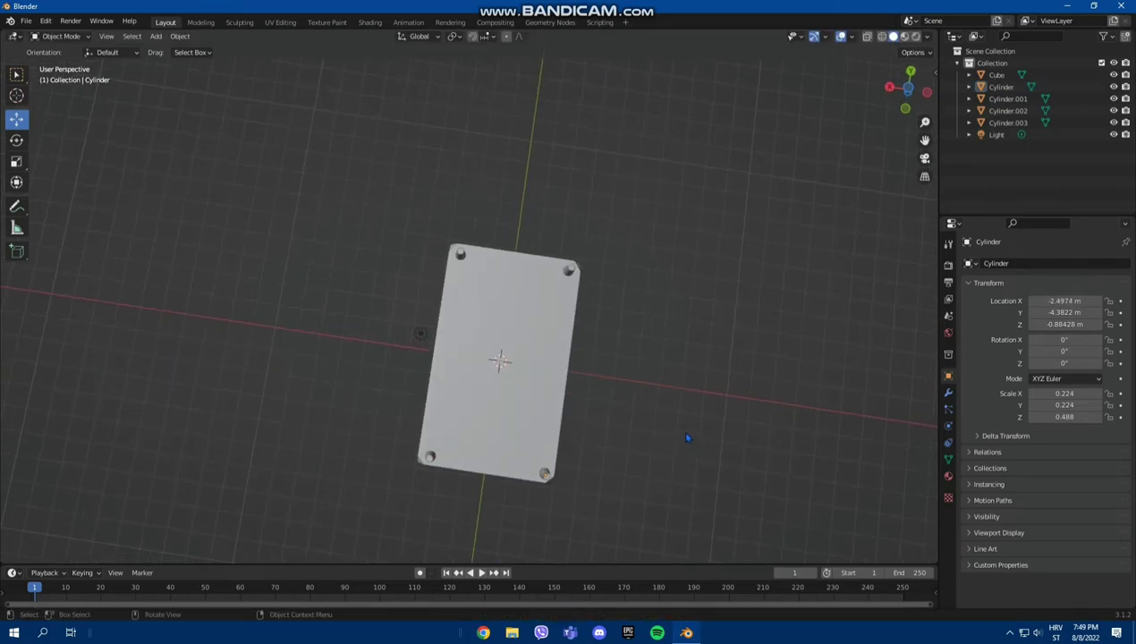
pyautogui.click(569, 274)
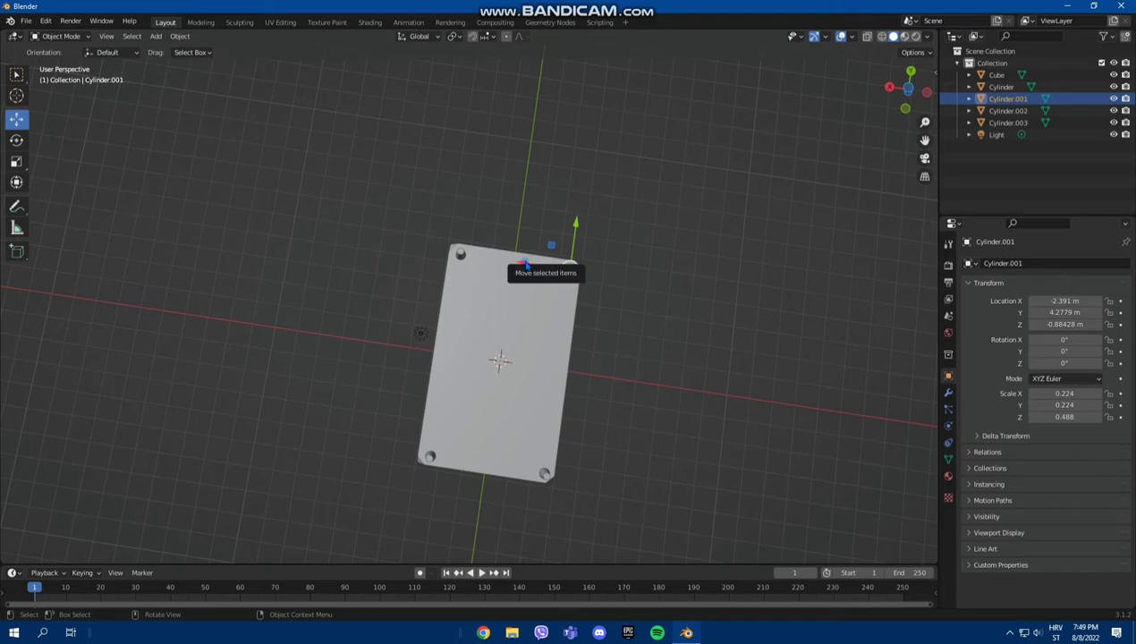
pyautogui.moveTo(520, 256); pyautogui.dragTo(530, 260)
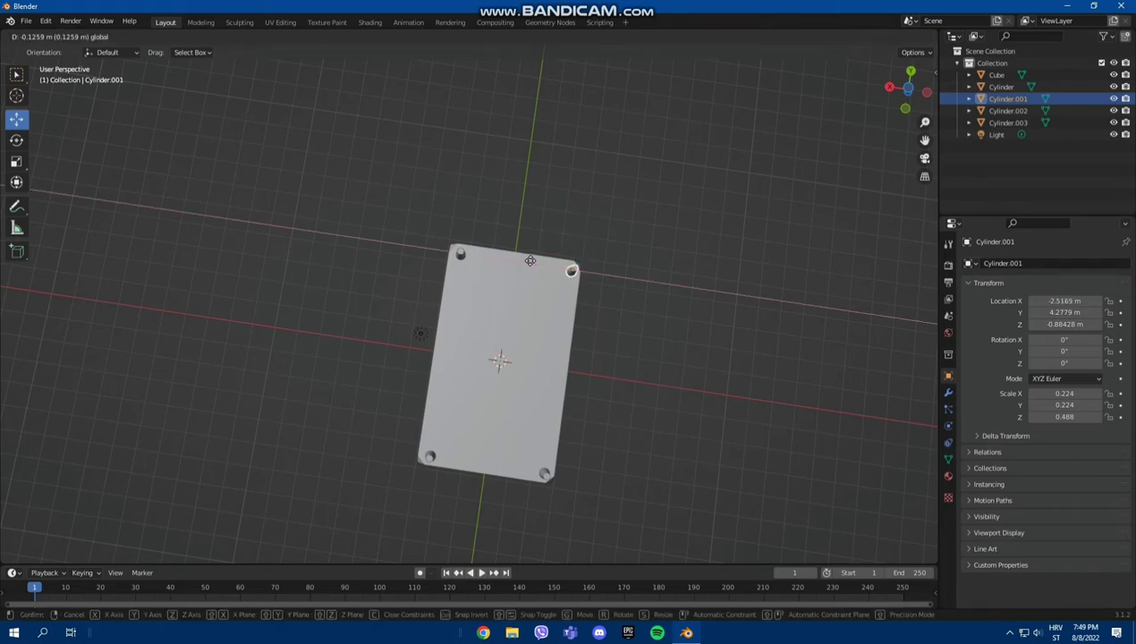
pyautogui.click(530, 260)
# Move both positive-X legs outward along X, to about 2.43 m at the positive-Y end and 2.50 m at the negative-Y end.
pyautogui.click(460, 257)
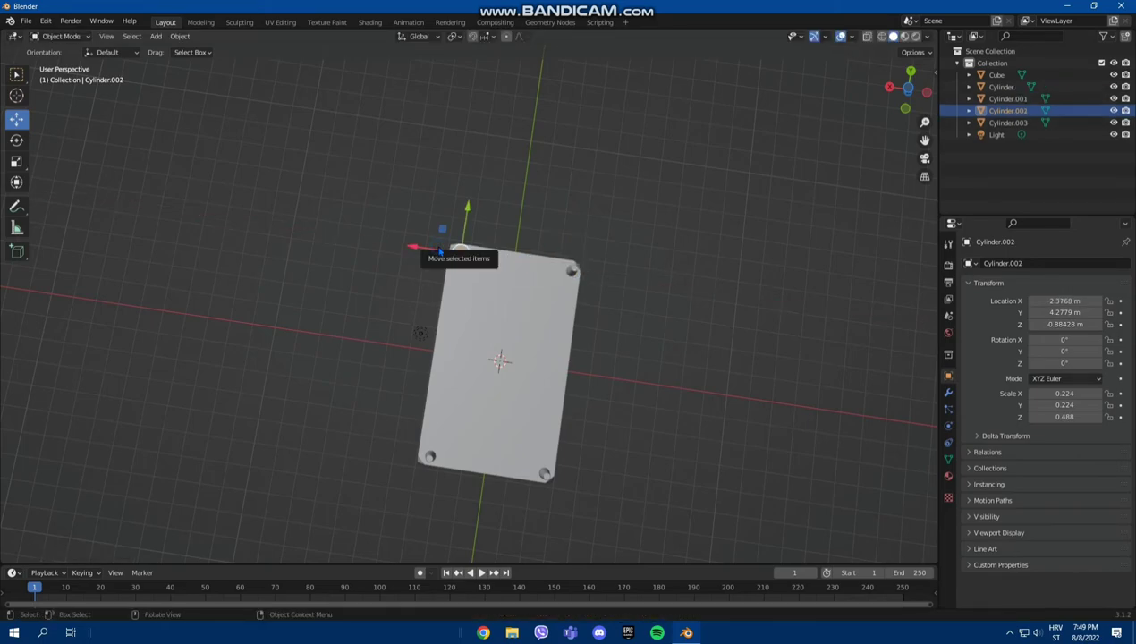
pyautogui.moveTo(435, 246); pyautogui.dragTo(434, 246)
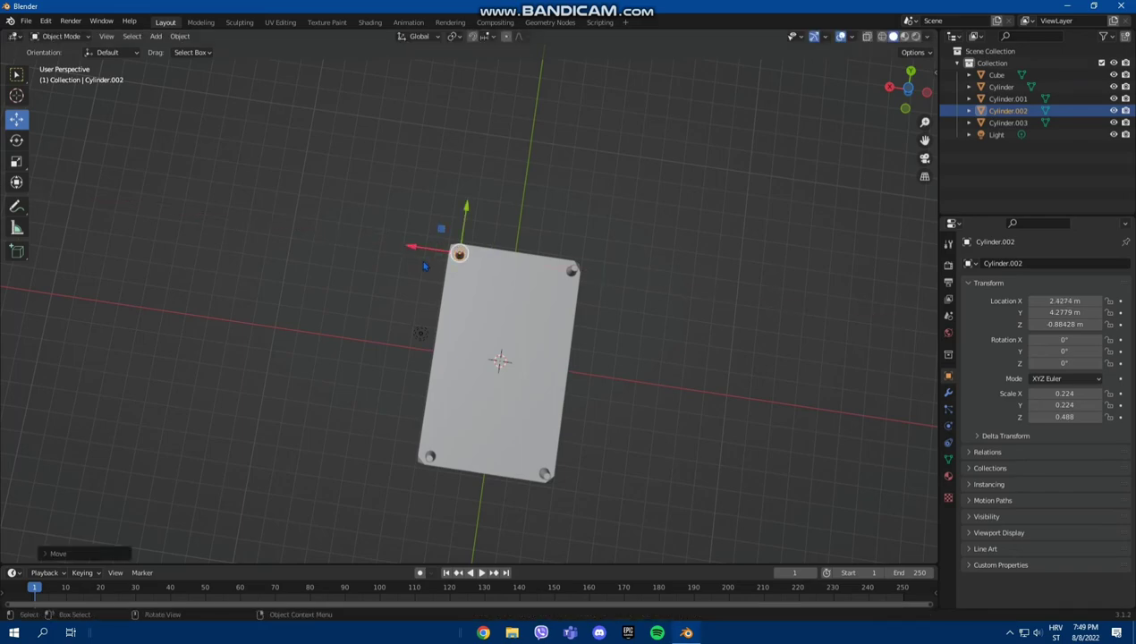
pyautogui.click(440, 491)
pyautogui.click(429, 458)
pyautogui.moveTo(394, 451); pyautogui.dragTo(387, 441)
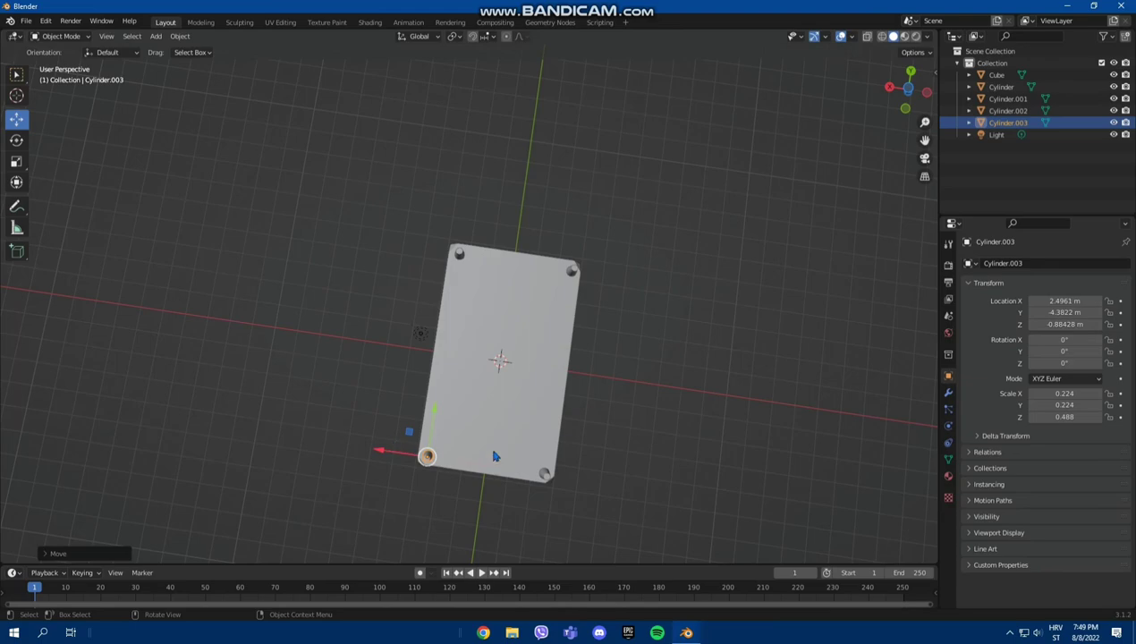
# Deselect the leg and examine the assembled pool table and its four legs from the side.
pyautogui.click(690, 444)
pyautogui.moveTo(691, 445); pyautogui.dragTo(550, 437, button='middle')
pyautogui.scroll(4, 662, 460)
pyautogui.scroll(-4, 661, 460)
pyautogui.moveTo(680, 466)
pyautogui.mouseDown(button='middle')
pyautogui.moveTo(689, 521)
pyautogui.moveTo(694, 442)
pyautogui.moveTo(695, 453)
pyautogui.mouseUp(button='middle')
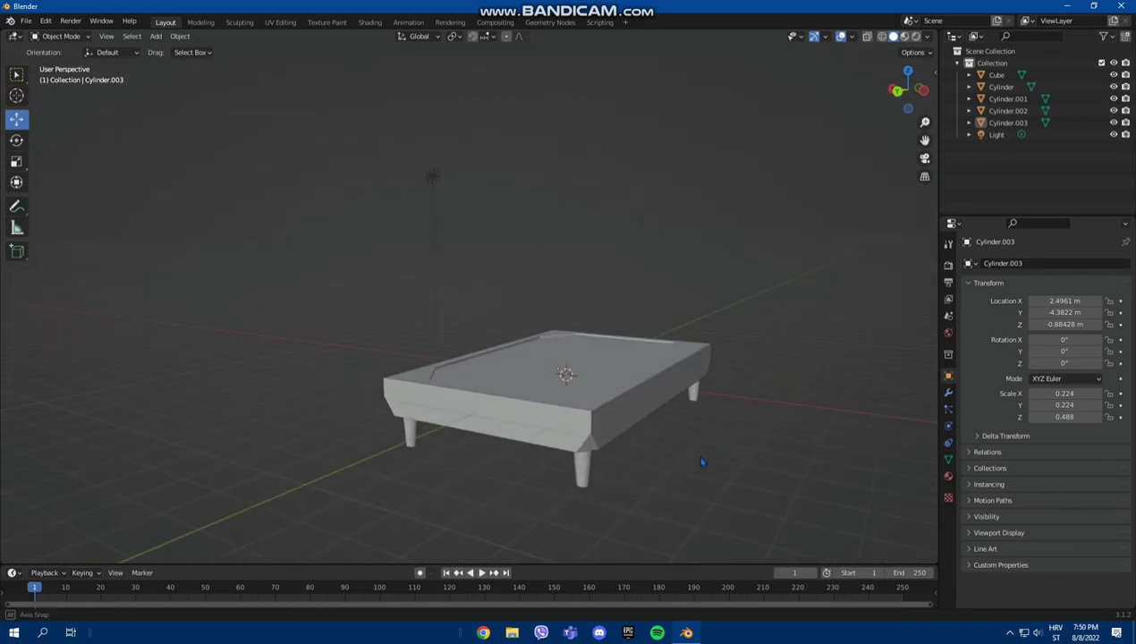
pyautogui.scroll(-2, 765, 478)
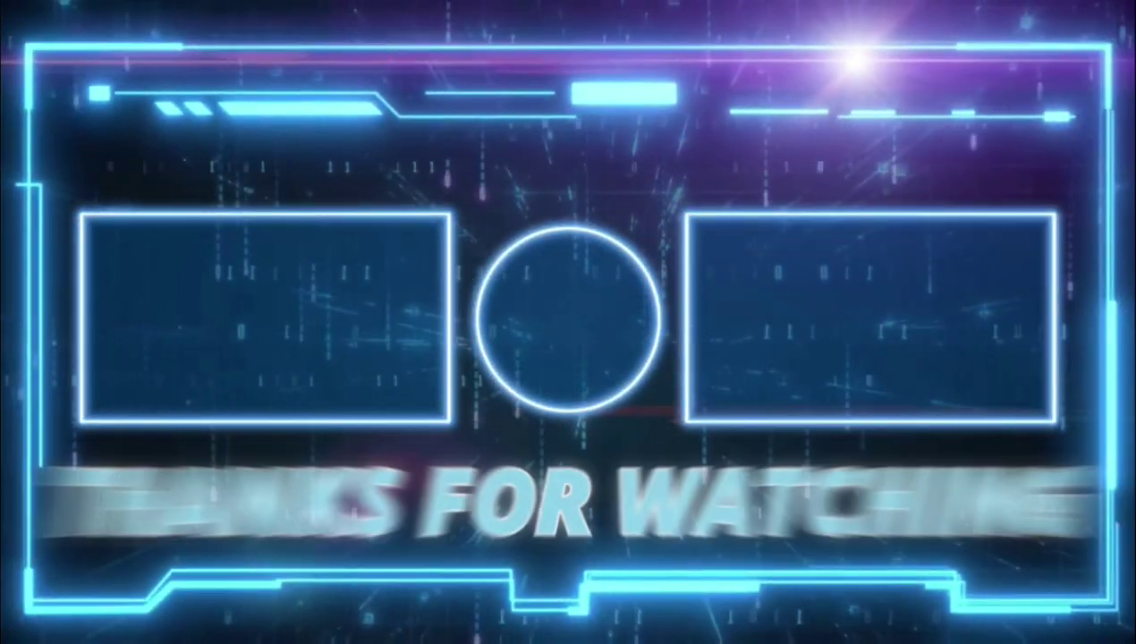